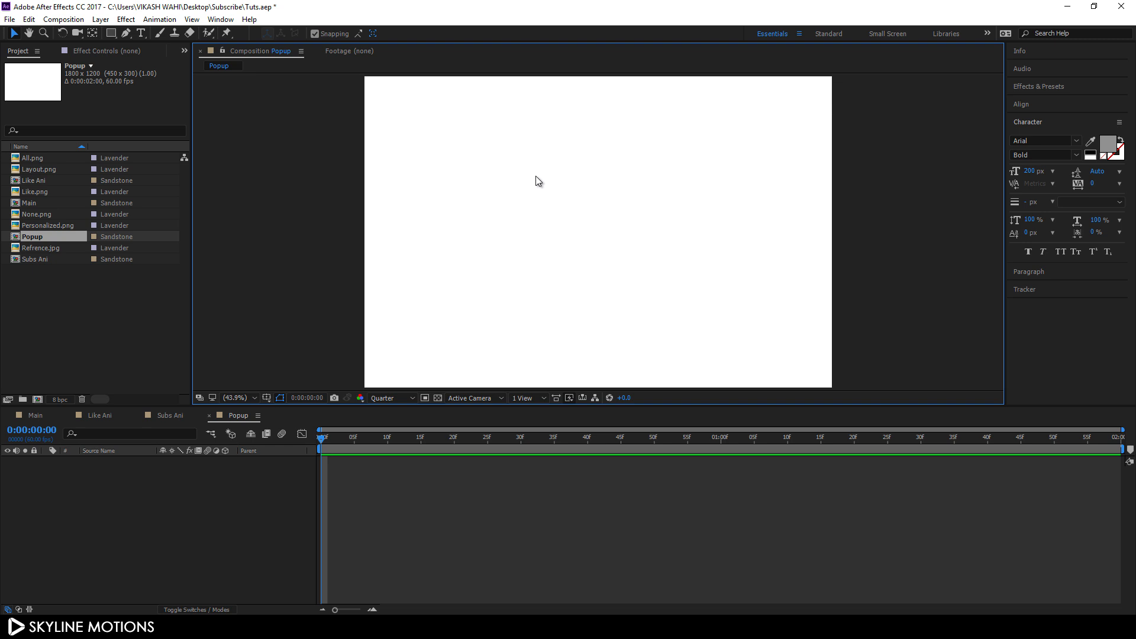
- Show the rulers and place two horizontal guides that divide the Popup composition into three equal bands
key("ctrl+r")
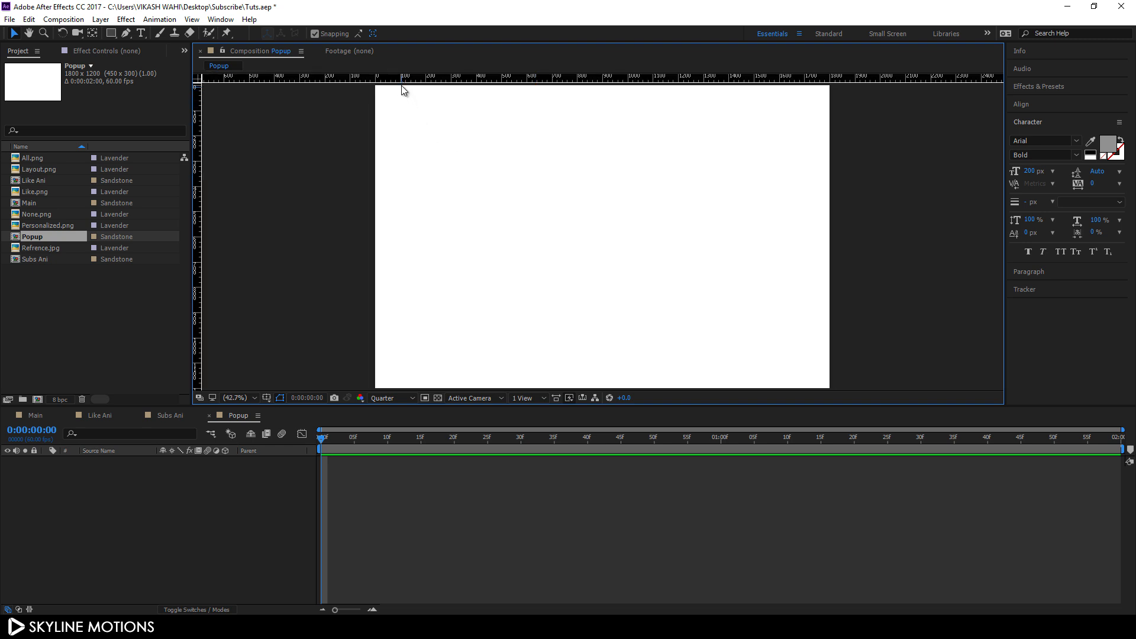
left_click_drag(398, 80, 400, 186)
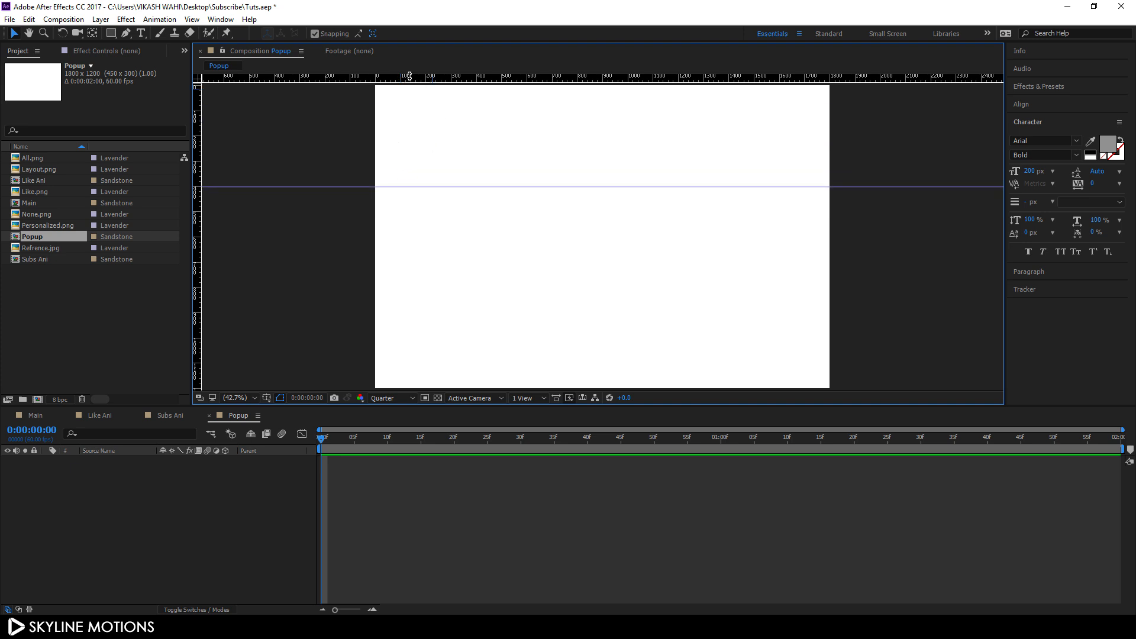
left_click_drag(407, 80, 400, 288)
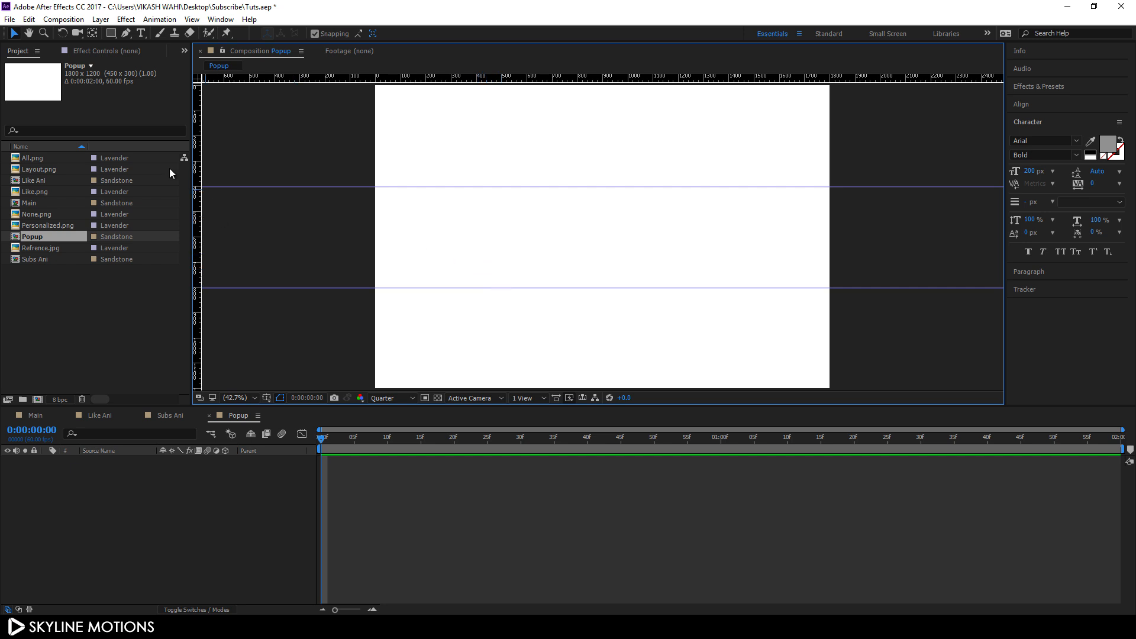
- Create a white (FFFFFF) composition-sized solid layer named BG
left_click(101, 19)
mouse_move(119, 33)
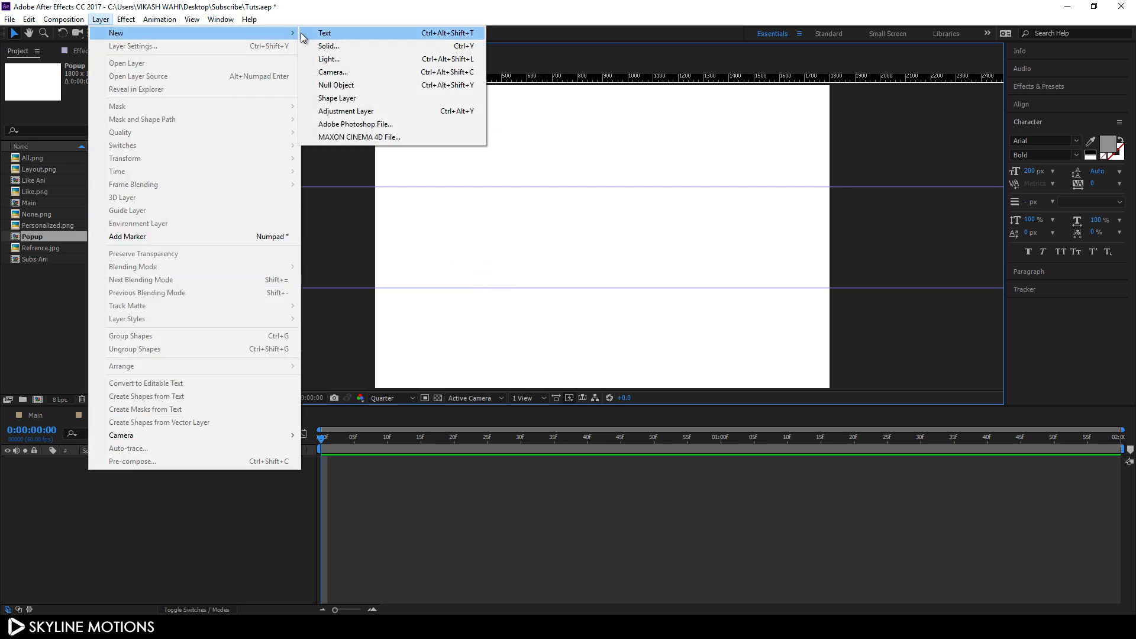
left_click(314, 45)
left_click(561, 385)
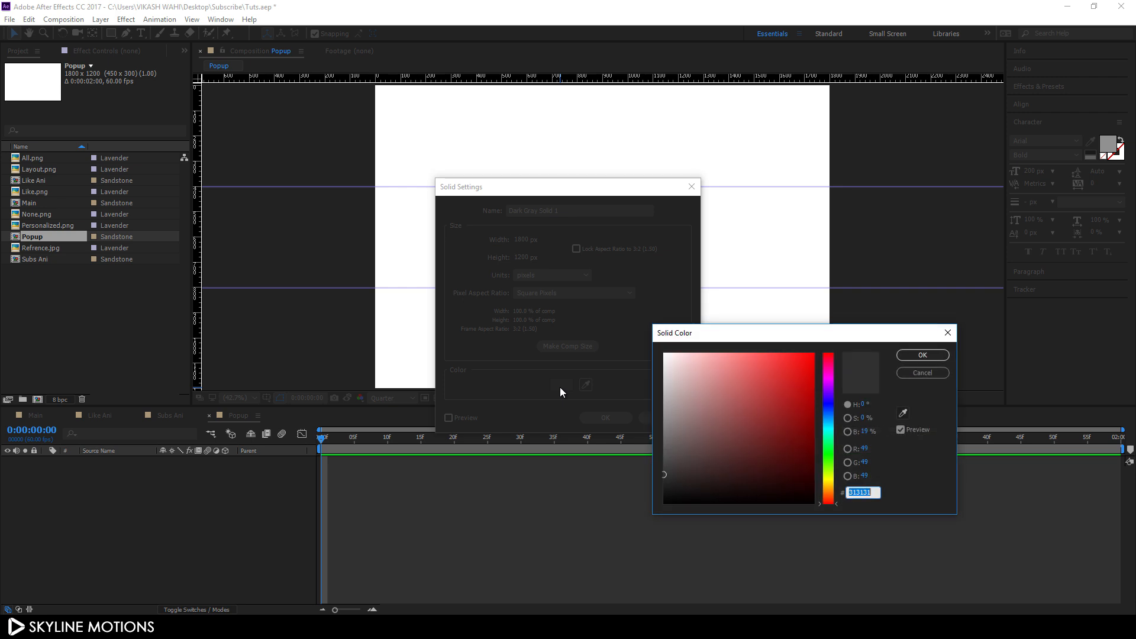
left_click_drag(632, 402, 541, 330)
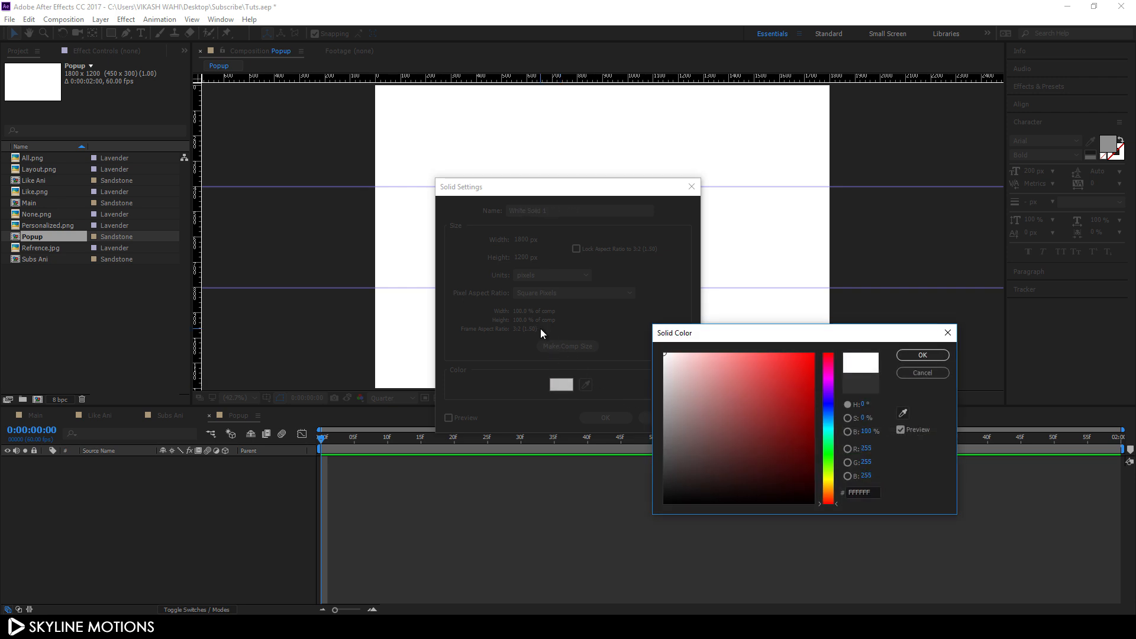
left_click(900, 353)
left_click_drag(562, 210, 447, 214)
type("BG")
left_click(610, 419)
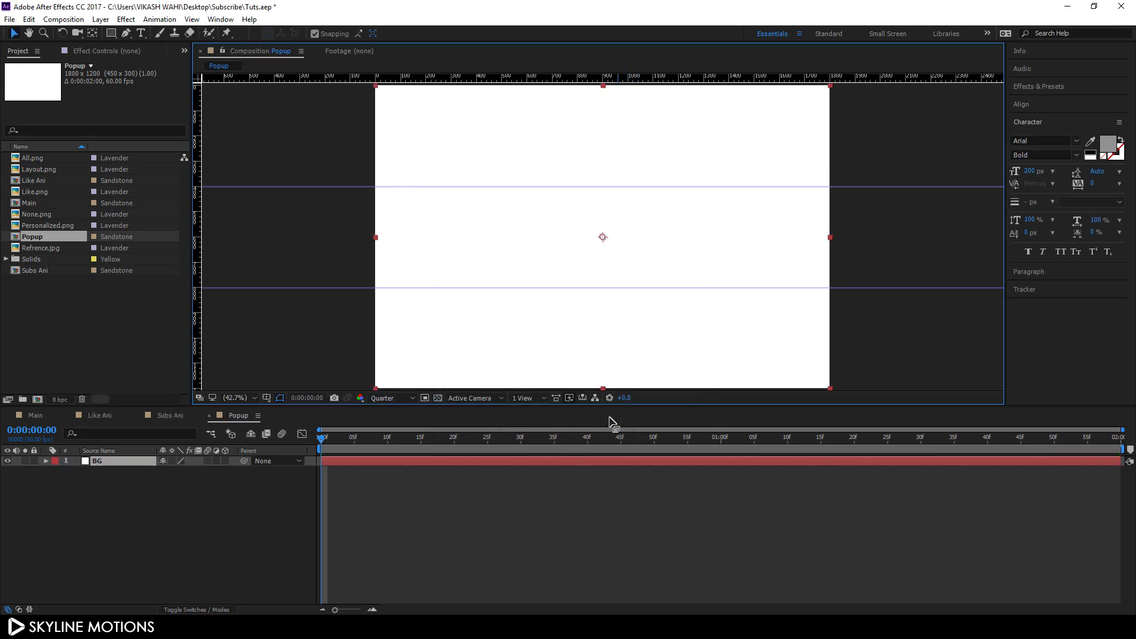
- Draw a black-filled rectangle on a new shape layer between the two guides, extending slightly past both sides of the composition
left_click(169, 508)
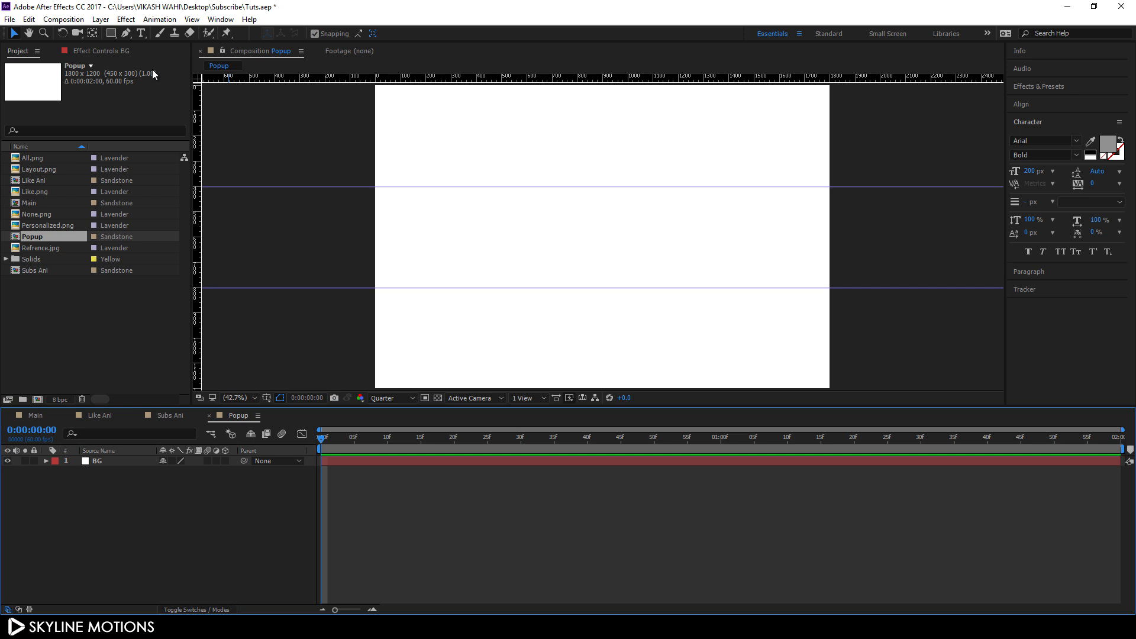
left_click(111, 33)
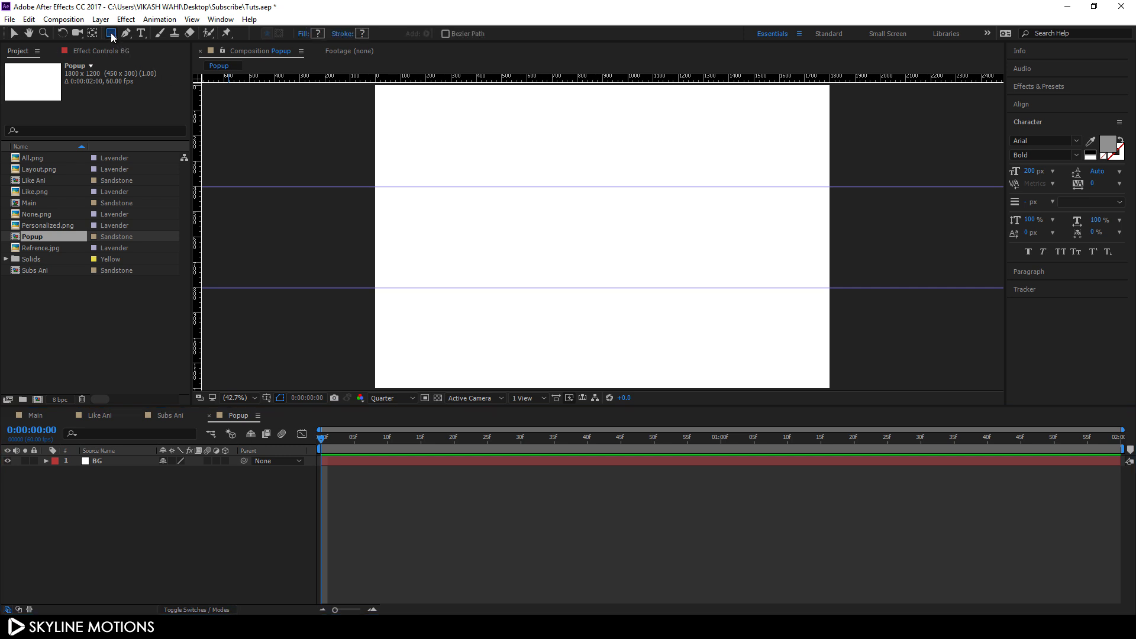
left_click(314, 34)
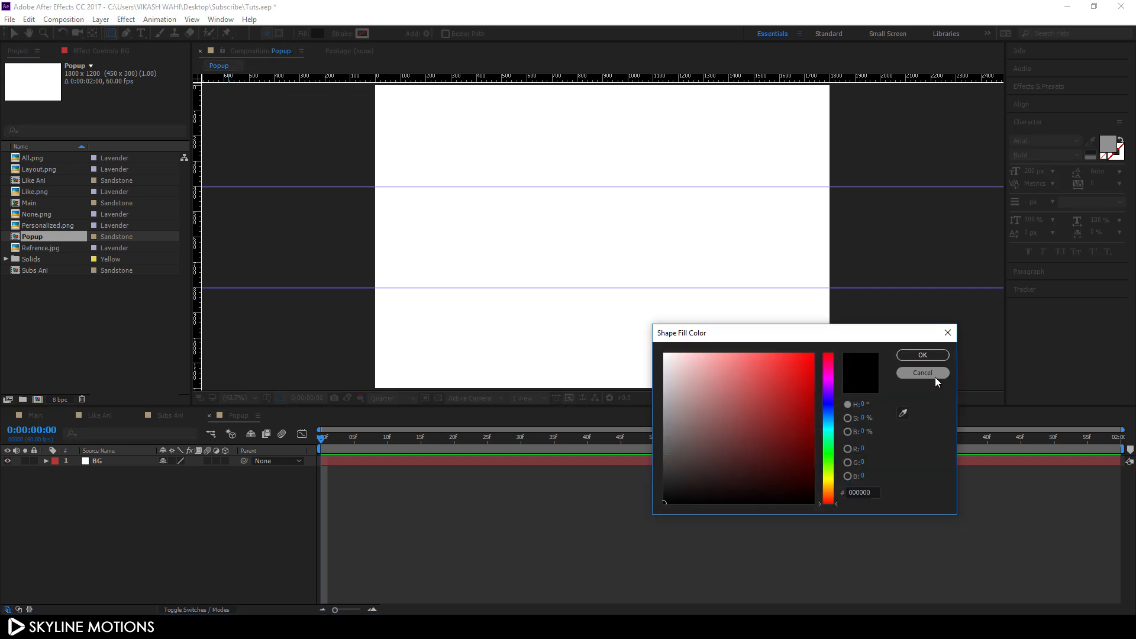
left_click(919, 356)
left_click_drag(362, 188, 842, 290)
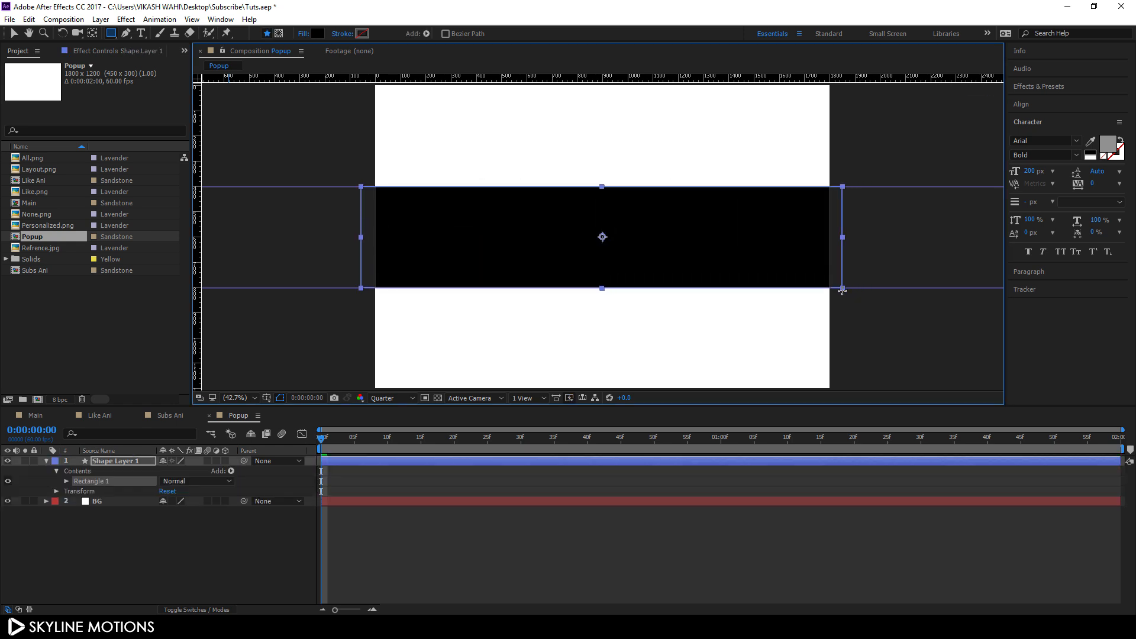
- Rename the rectangle's shape layer as Grey and collapse its properties
right_click(116, 464)
left_click(207, 606)
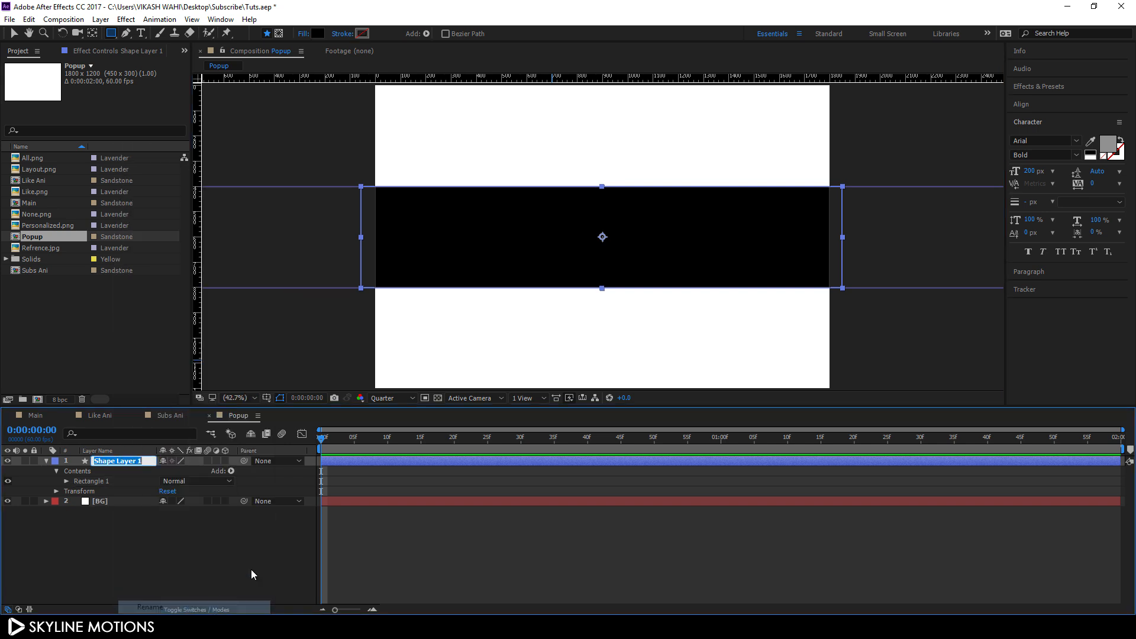
key("BackSpace")
type("Grey")
key("Return")
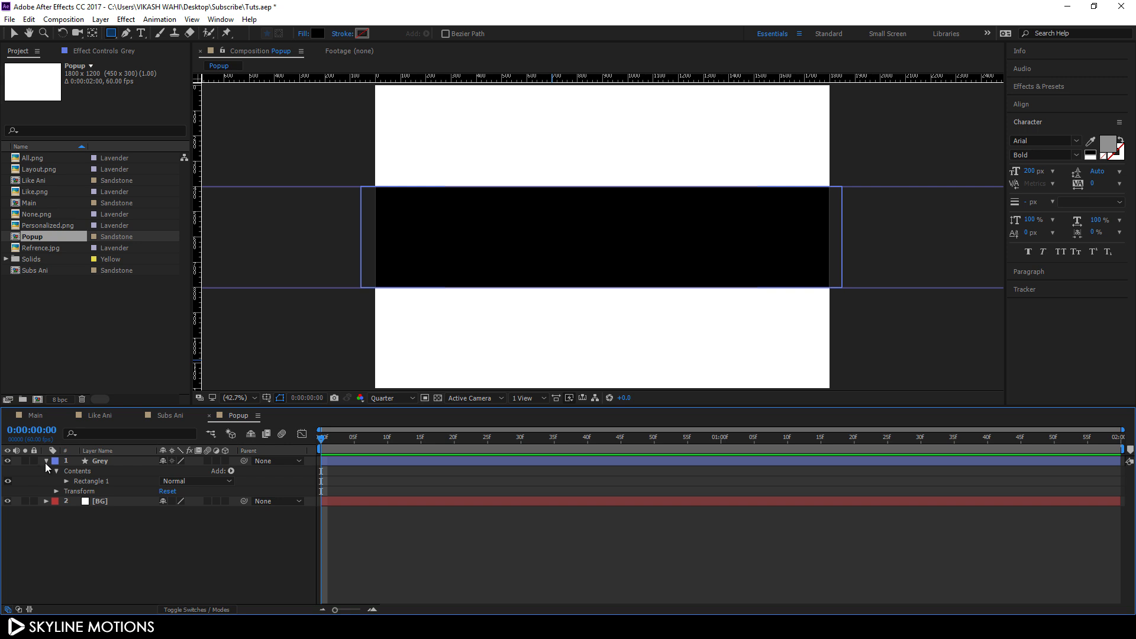
left_click(46, 462)
- Set the Grey layer's opacity to 10%
left_click(115, 461)
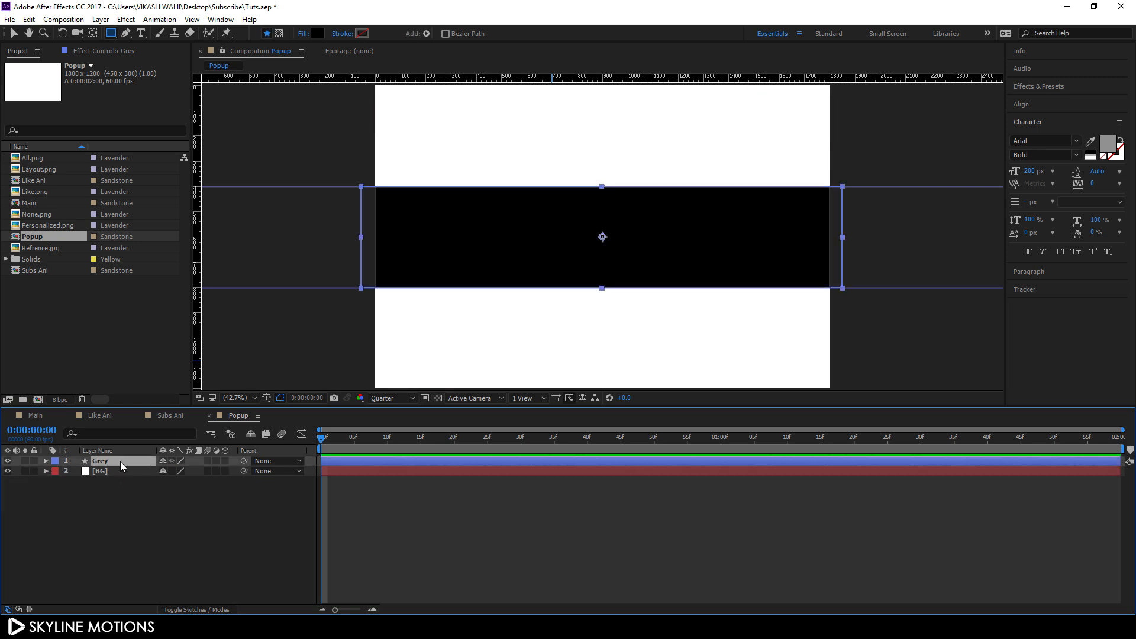
key("t")
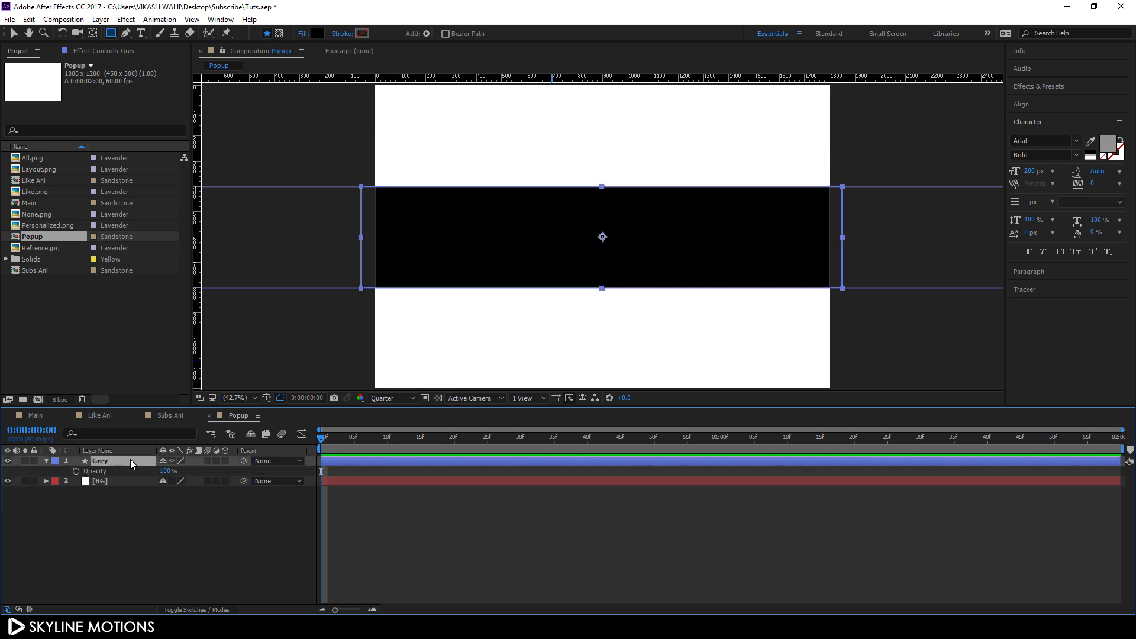
left_click(168, 471)
type("10")
key("Return")
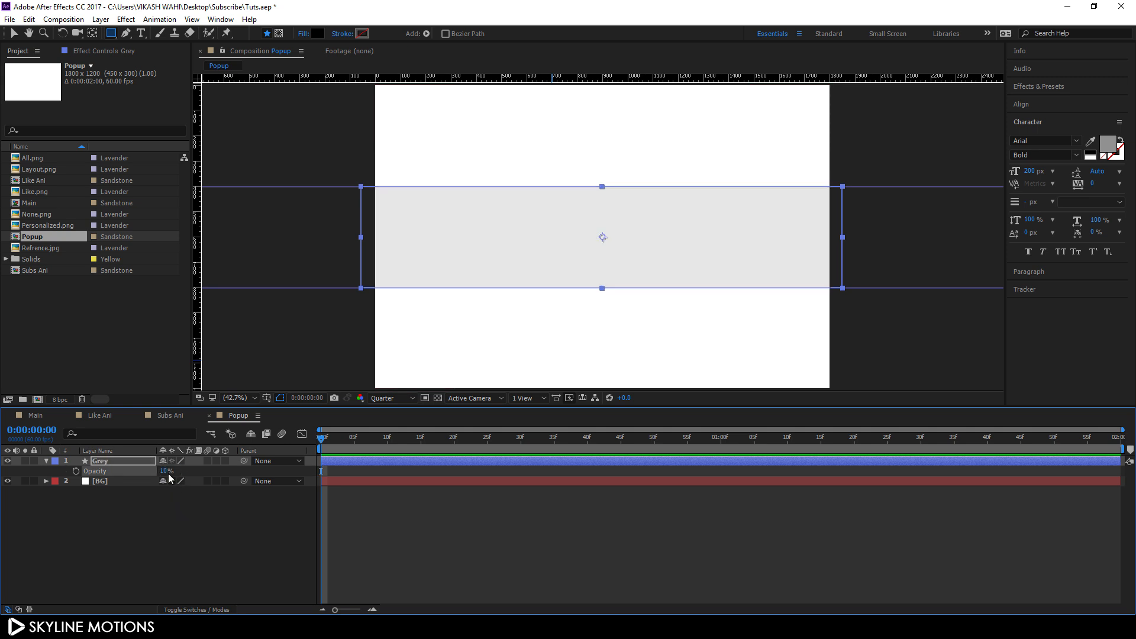
left_click(224, 505)
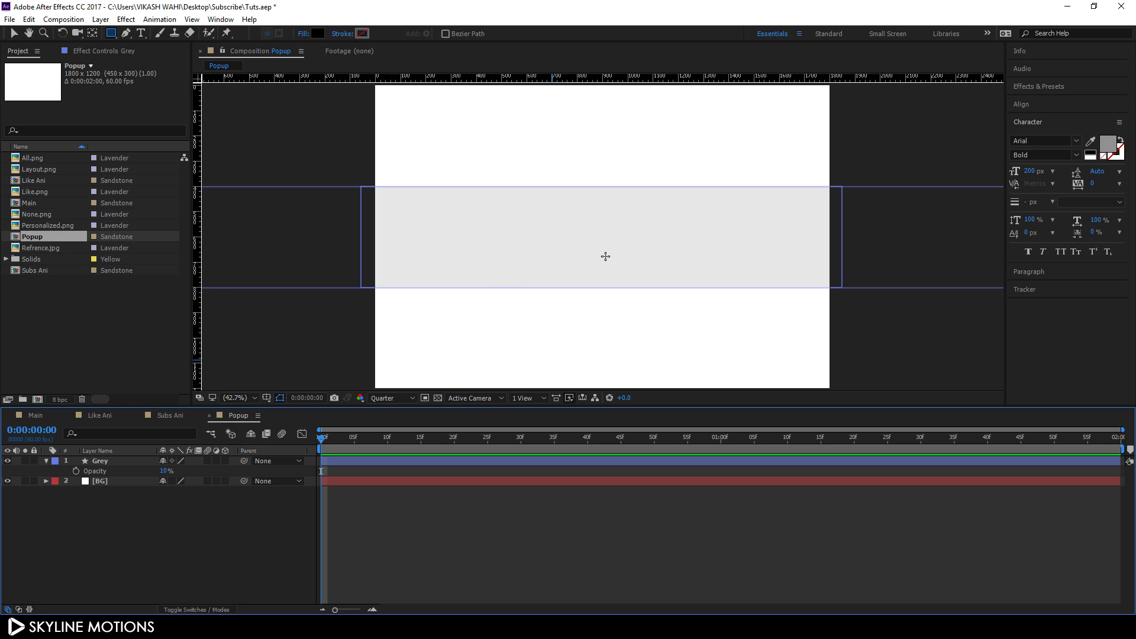
left_click(47, 461)
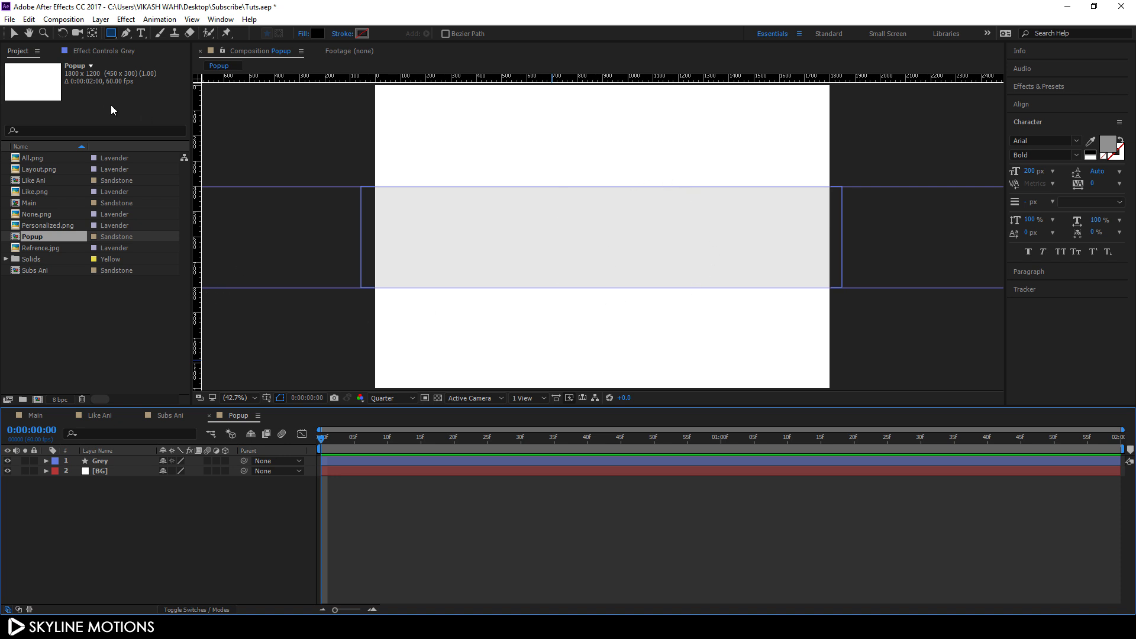
- Add Personalized.png to the Popup composition as the top layer
left_click(17, 36)
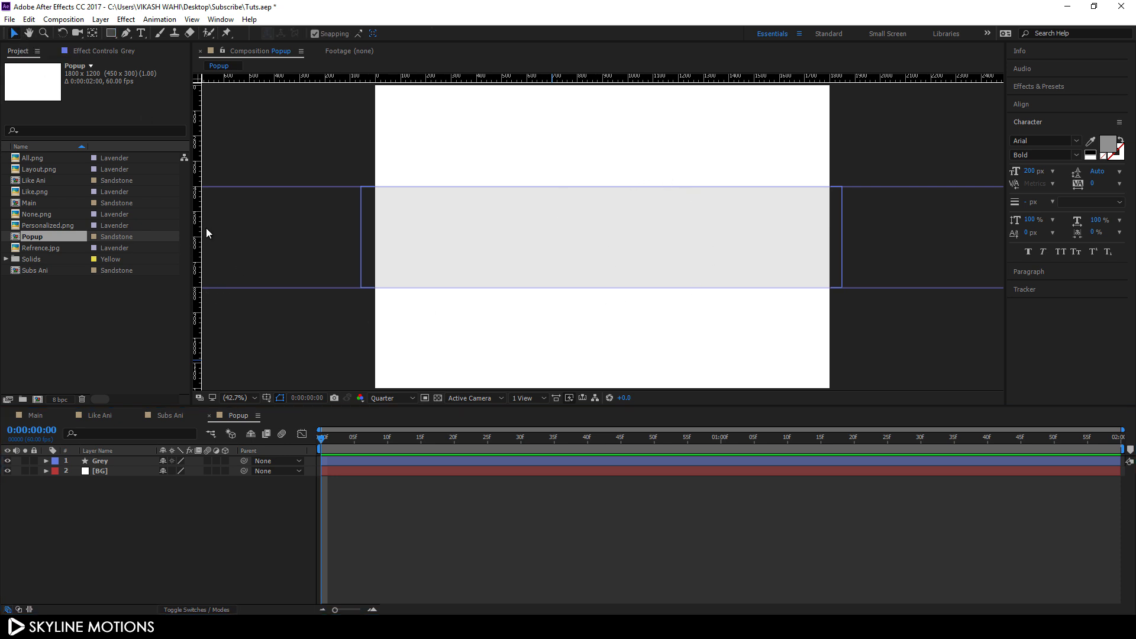
left_click(65, 226)
left_click_drag(55, 226, 120, 456)
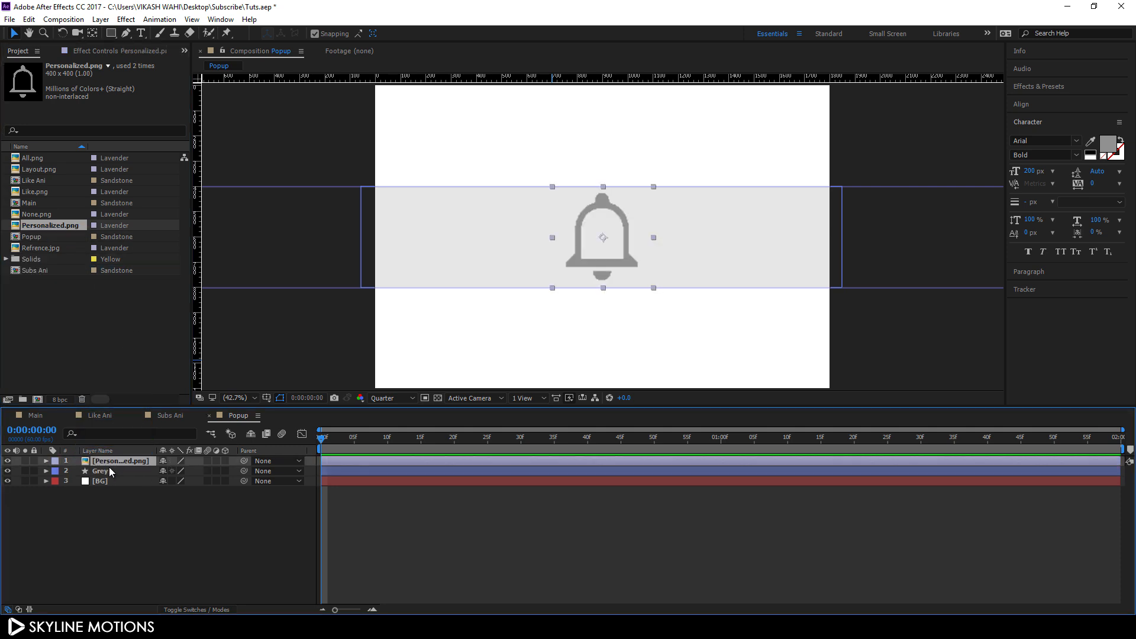
- Scale the Personalized.png bell to 75% and move it horizontally to the right end of the grey band
key("s")
left_click_drag(203, 474, 192, 472)
left_click(192, 471)
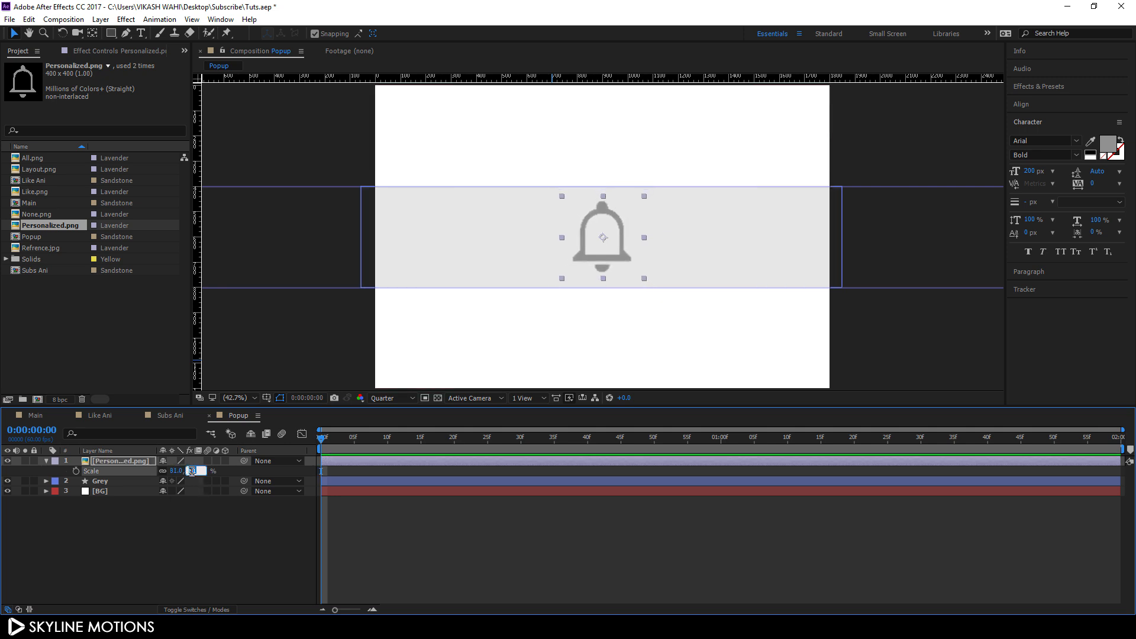
type("75")
key("Return")
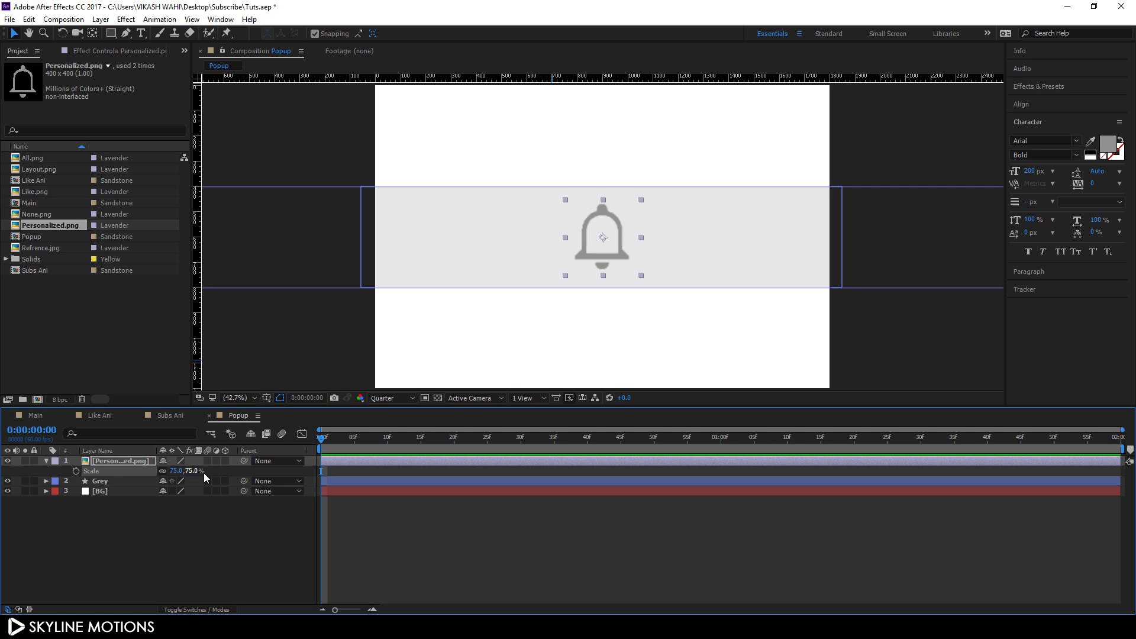
left_click_drag(612, 258, 798, 260)
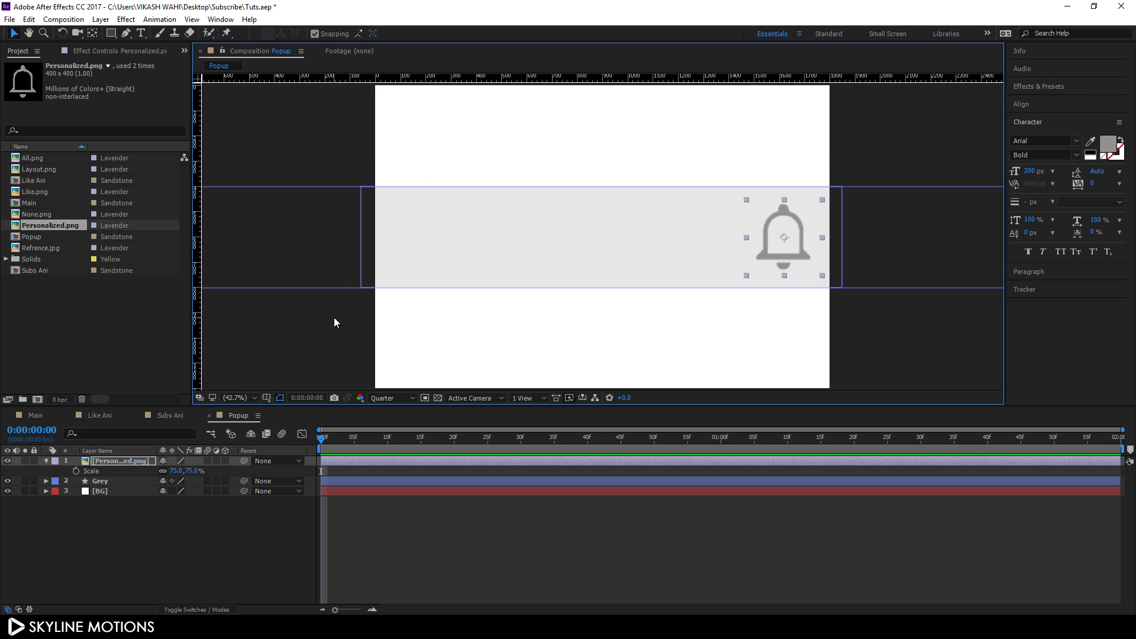
left_click(203, 520)
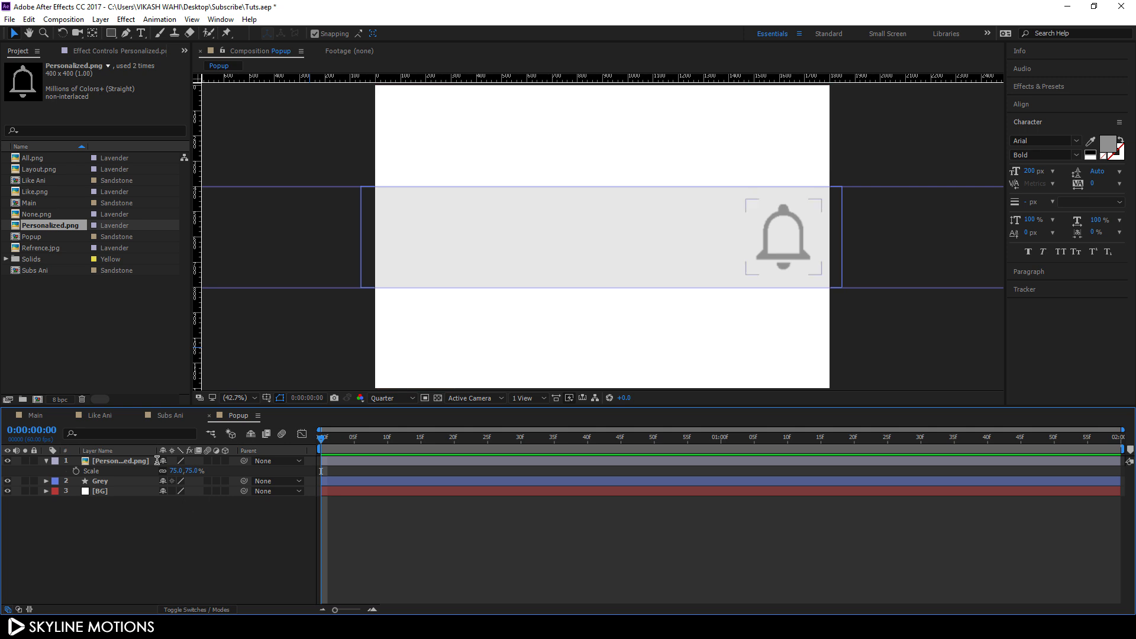
- Add All.png to the Popup composition as the top layer and scale it to 75%
left_click_drag(33, 159, 118, 456)
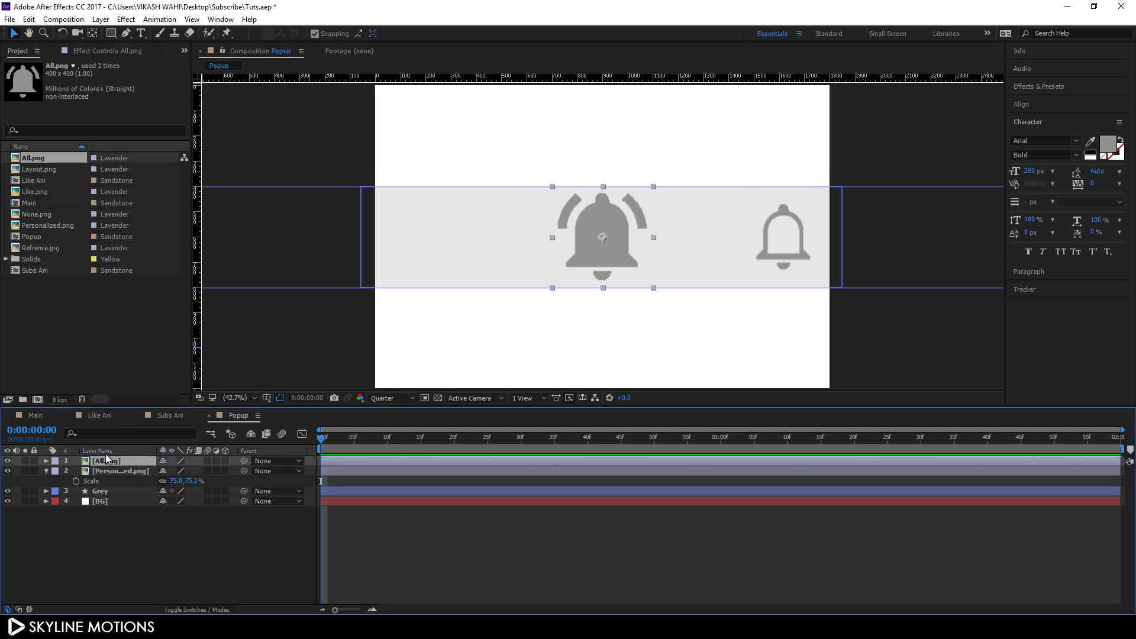
key("s")
left_click(197, 471)
type("75")
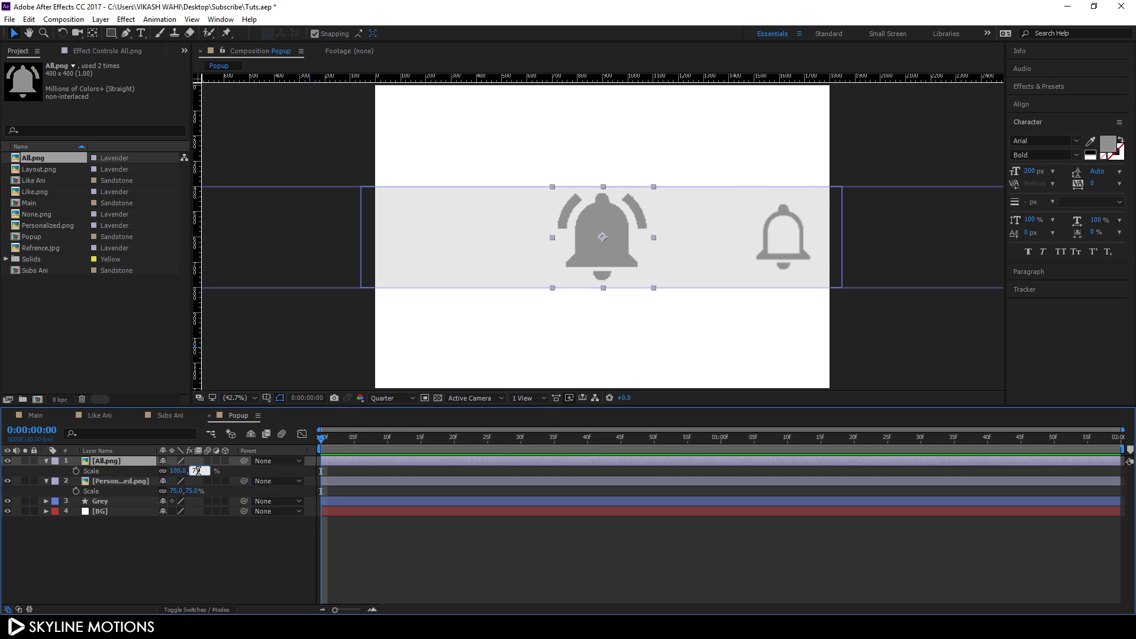
key("Return")
- Align the All.png bell with the Personalized.png bell at the right end, and raise it into the white band above the grey one
left_click_drag(613, 244, 794, 257)
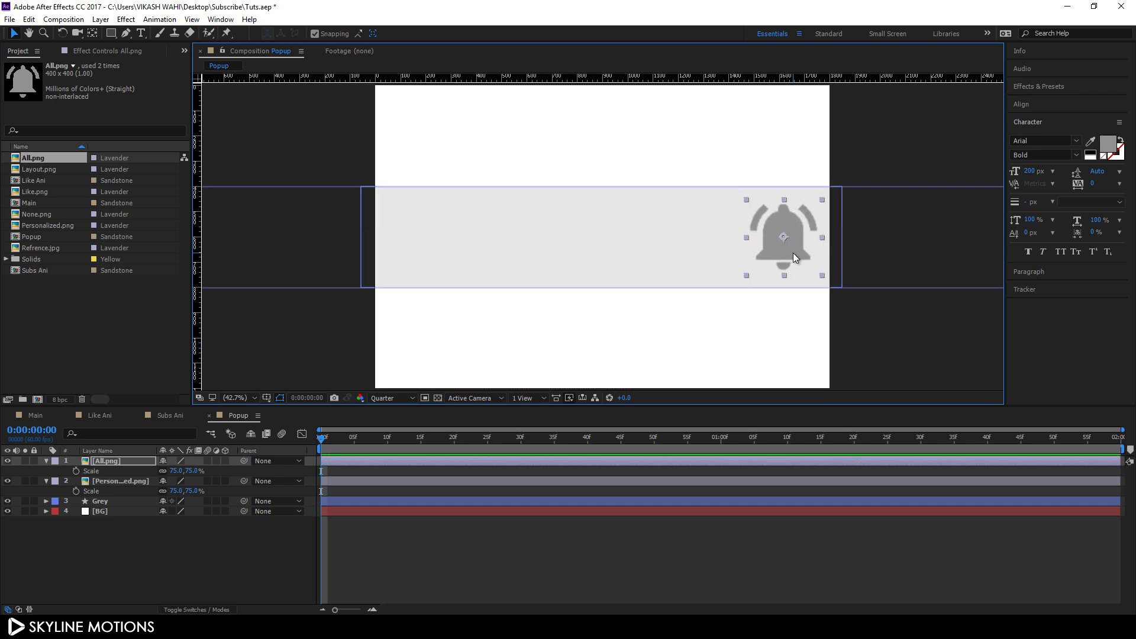
key("shift+Up")
key("shift+Up")
key("shift+Up")
key("shift+Up")
key("shift+Up")
key("shift+Up")
key("shift+Up")
key("shift+Up")
key("shift+Up")
key("shift+Up")
key("shift+Up")
key("shift+Up")
key("shift+Up")
key("shift+Up")
key("shift+Up")
key("shift+Up")
key("shift+Up")
key("shift+Up")
key("shift+Up")
key("shift+Up")
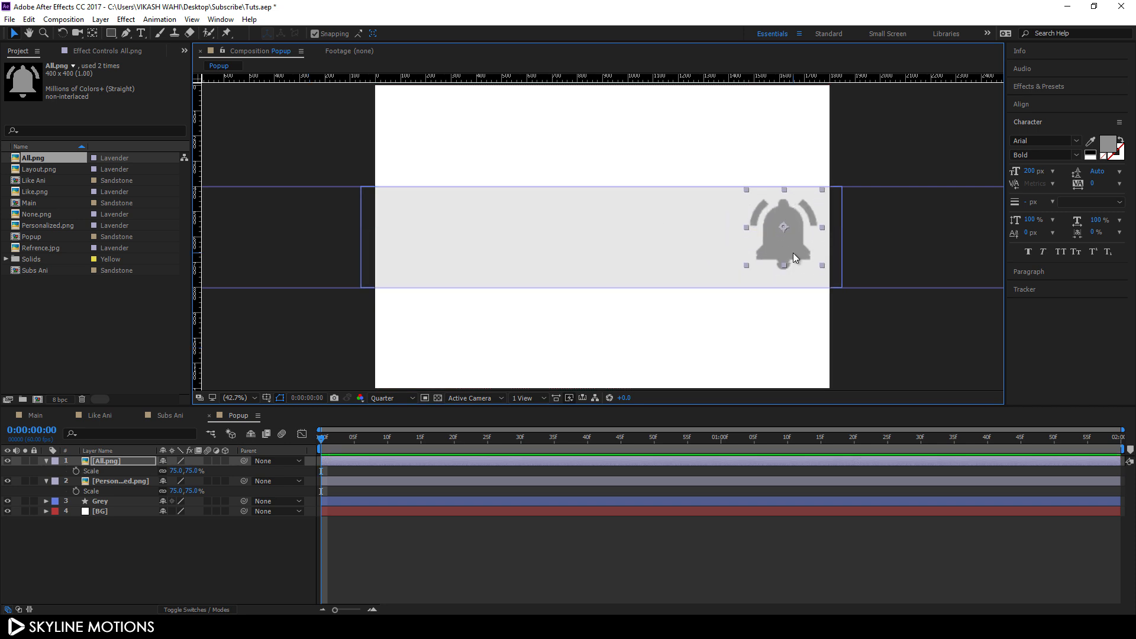
key("shift+Up")
key("shift+Up")
key("shift+Up")
key("shift+Up")
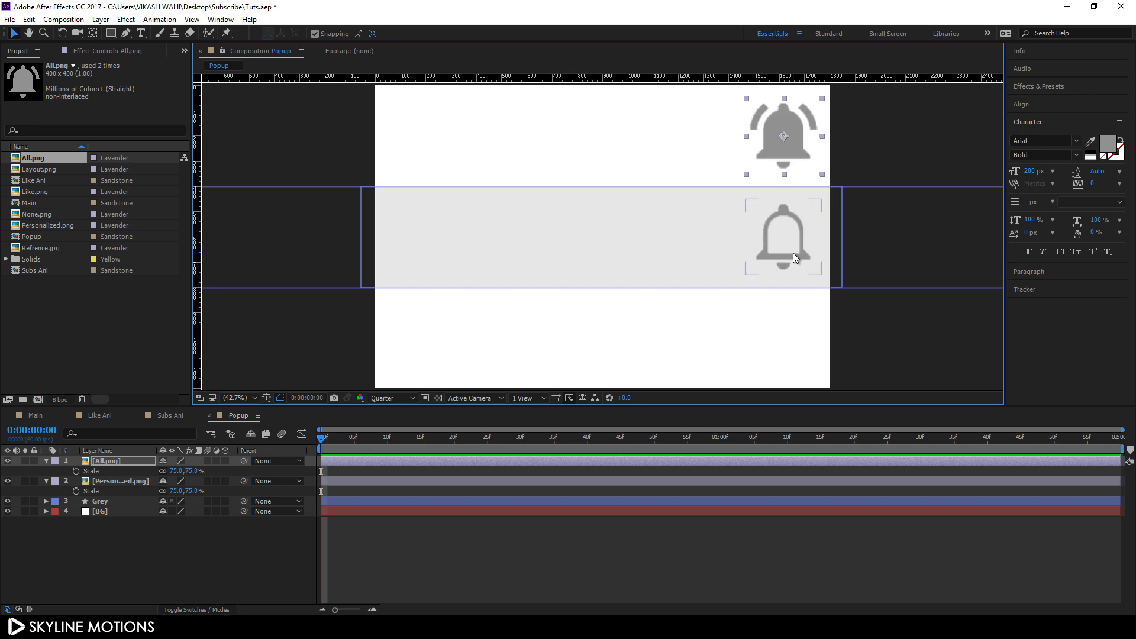
- Add None.png to the Popup composition as the top layer and scale it to 75%
left_click(53, 217)
left_click_drag(43, 215, 113, 467)
key("s")
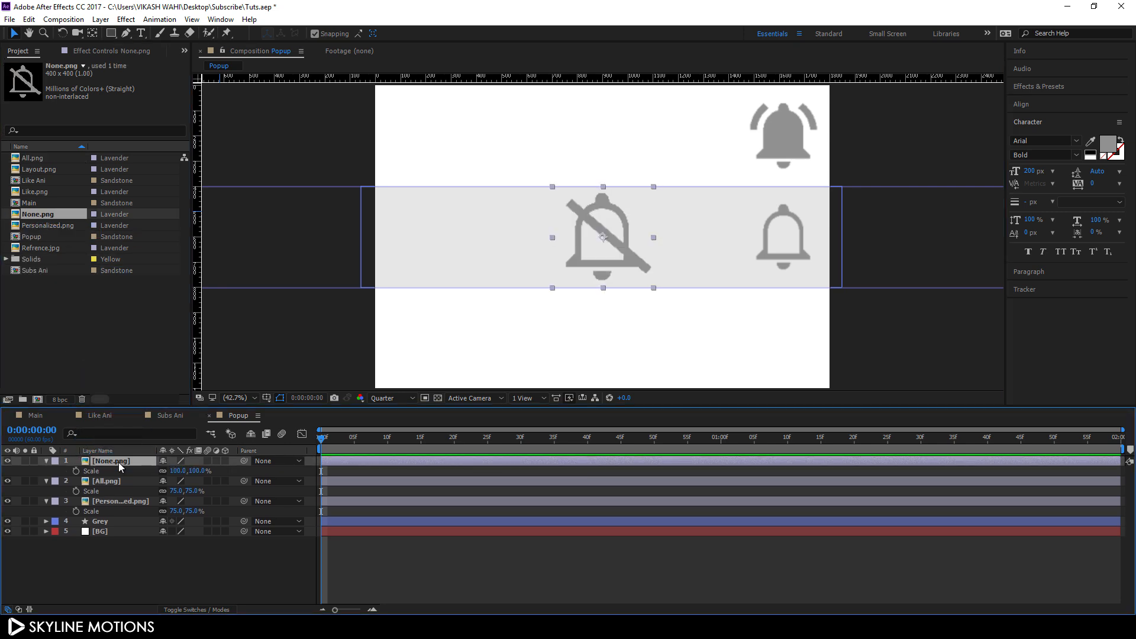
left_click(197, 471)
key("BackSpace")
type("75")
key("Return")
- Align the None.png bell with the other bells at the right end, and lower it into the white band below the grey one
left_click_drag(627, 247, 808, 253)
left_click(113, 466)
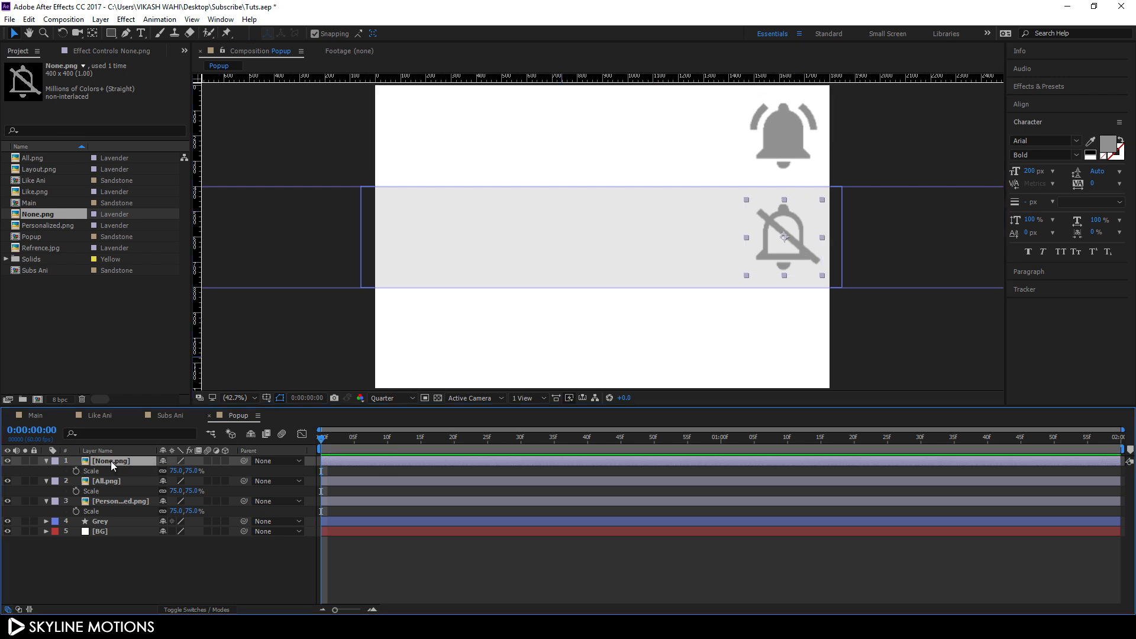
key("shift+Down")
key("shift+Down")
key("shift+Down")
key("shift+Down")
key("shift+Down")
key("shift+Down")
key("shift+Down")
key("shift+Down")
key("shift+Down")
key("shift+Down")
key("shift+Down")
key("shift+Down")
key("shift+Down")
key("shift+Down")
key("shift+Down")
key("shift+Down")
key("shift+Down")
key("shift+Down")
key("shift+Down")
key("shift+Down")
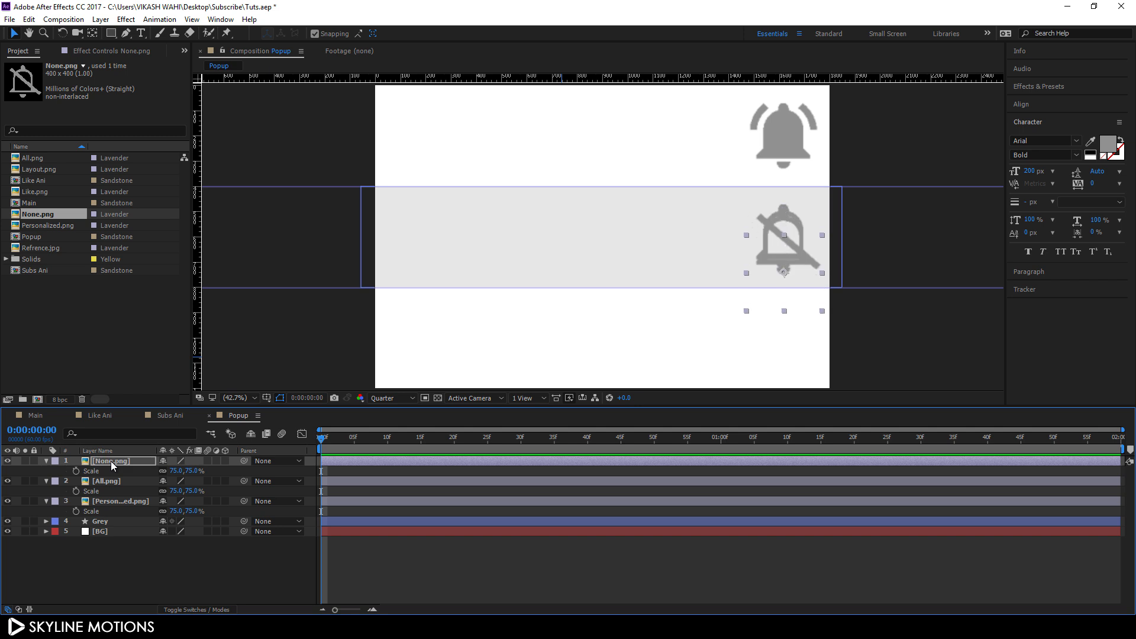
key("shift+Down")
key("shift+Down")
key("shift+Down")
key("shift+Down")
key("shift+Down")
key("shift+Down")
key("shift+Down")
key("shift+Down")
key("shift+Down")
key("shift+Down")
key("shift+Down")
key("shift+Down")
key("shift+Down")
key("shift+Down")
key("shift+Down")
key("shift+Down")
key("shift+Down")
key("shift+Down")
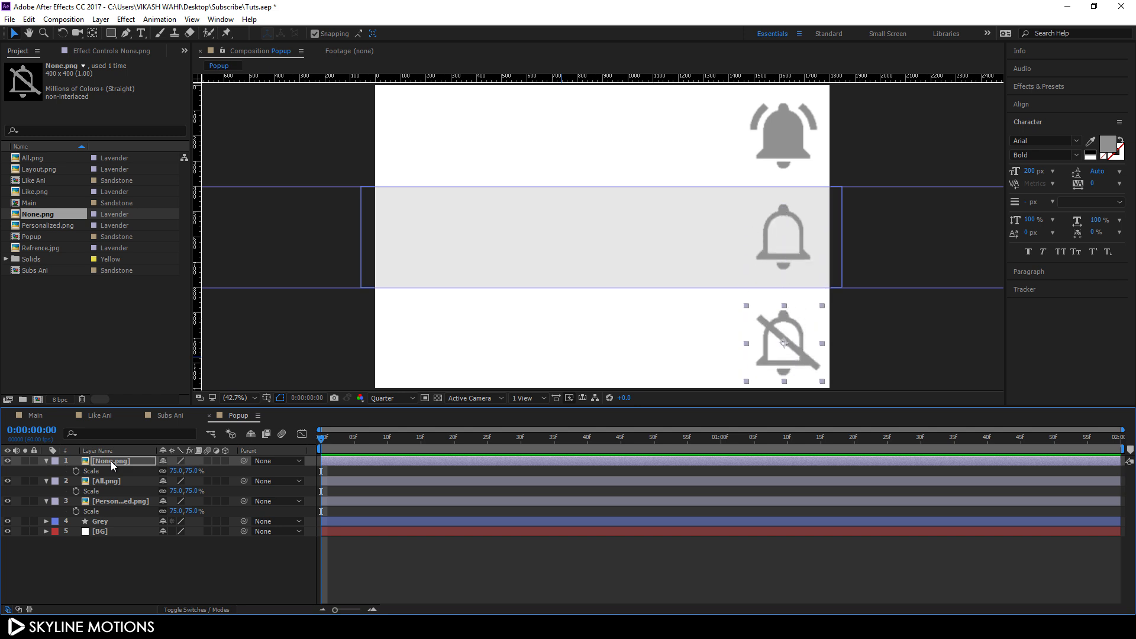
key("shift+Up")
key("shift+Up")
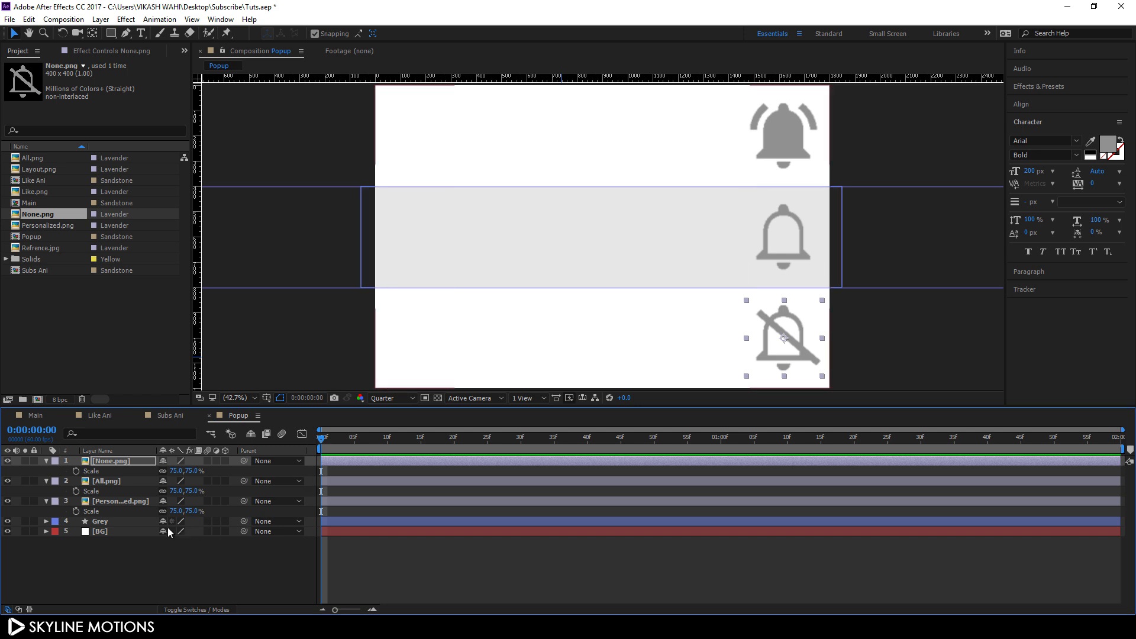
- Add scale keyframes to the All.png layer at 0:00:01:00, 0:00:00:45 and 0:00:01:15
left_click(140, 481)
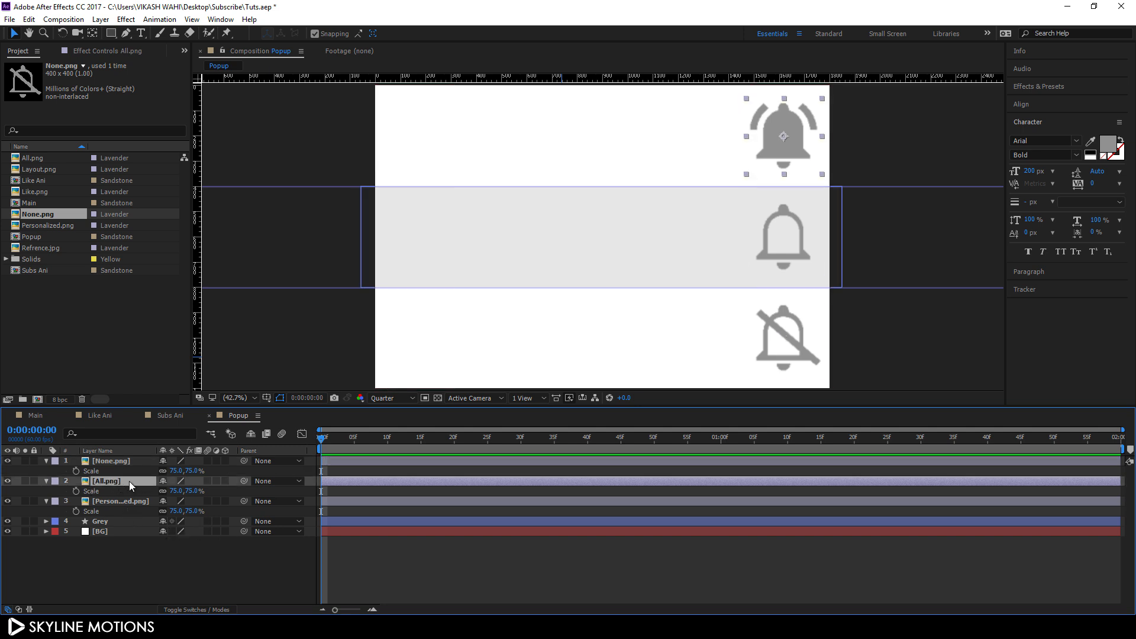
left_click_drag(653, 438, 719, 466)
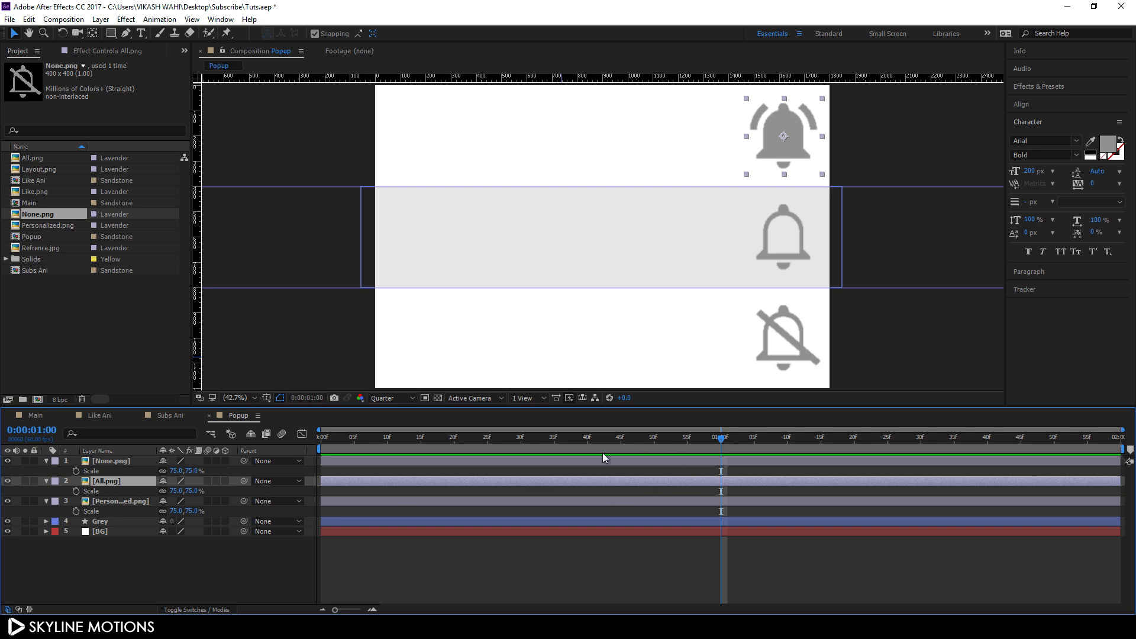
left_click(77, 491)
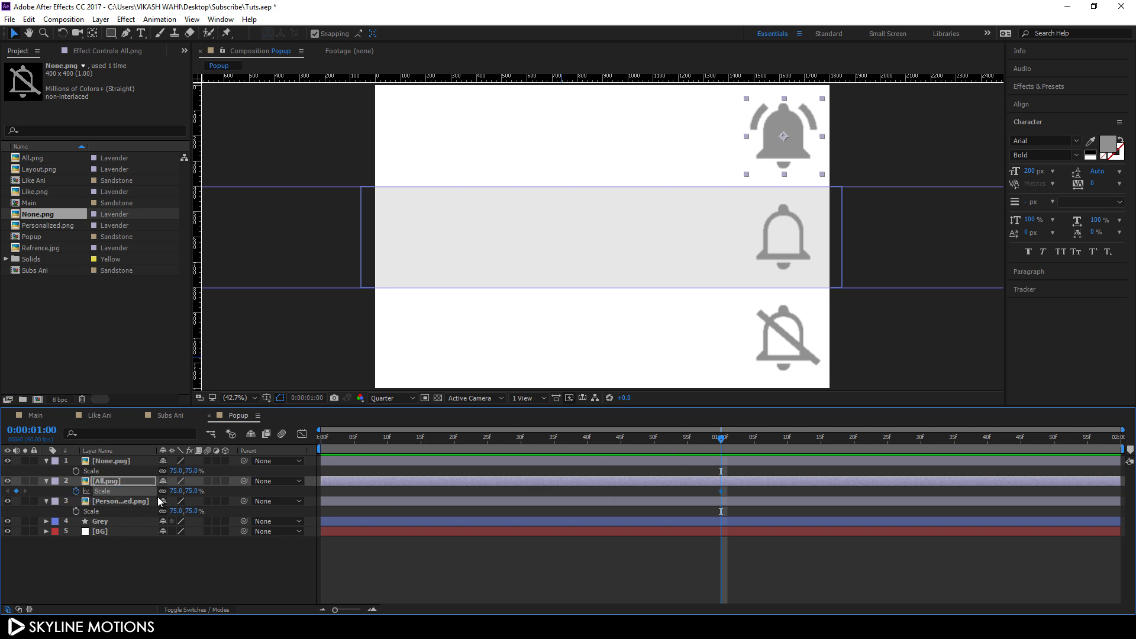
left_click_drag(701, 442, 621, 452)
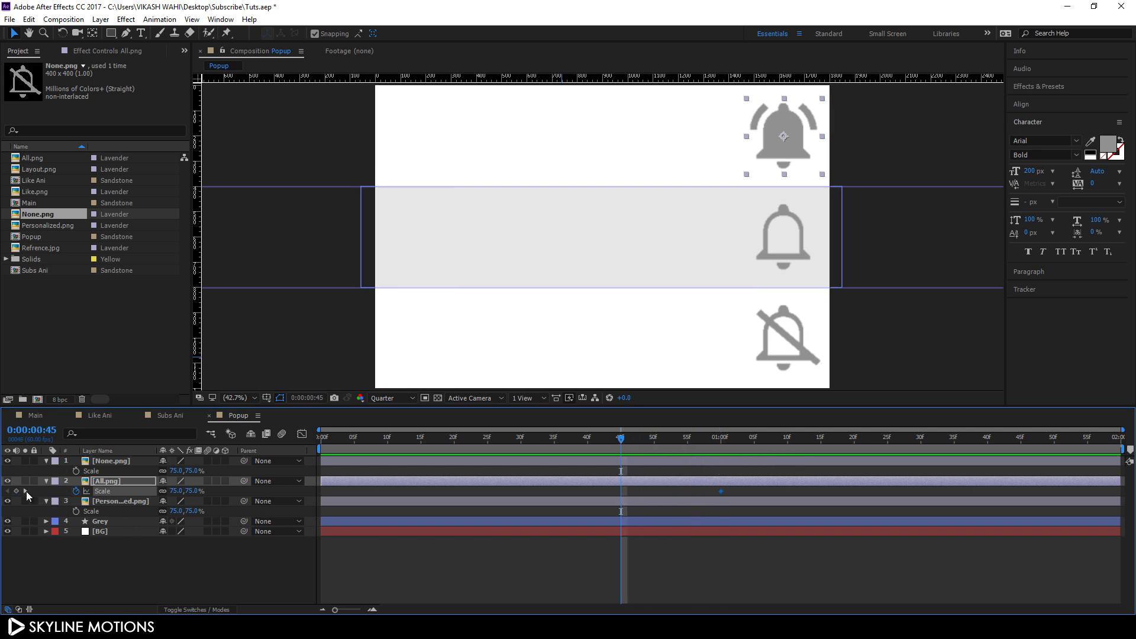
left_click_drag(707, 441, 821, 451)
left_click(16, 491)
- Set All.png's scale to 65% at the 0:00:01:00 keyframe
left_click_drag(788, 442, 722, 457)
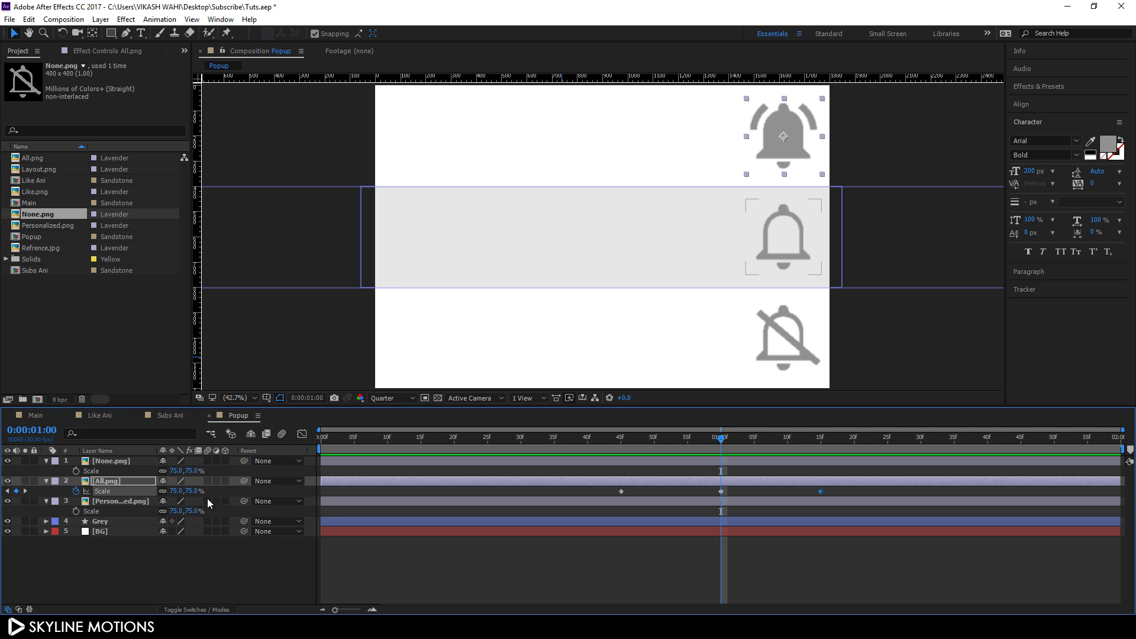
left_click(193, 492)
type("6")
key("Return")
- Apply Easy Ease to All.png's three scale keyframes and preview the bell's shrink-and-grow motion
left_click(627, 438)
left_click_drag(599, 441, 755, 459)
left_click_drag(840, 491, 603, 514)
key("F9")
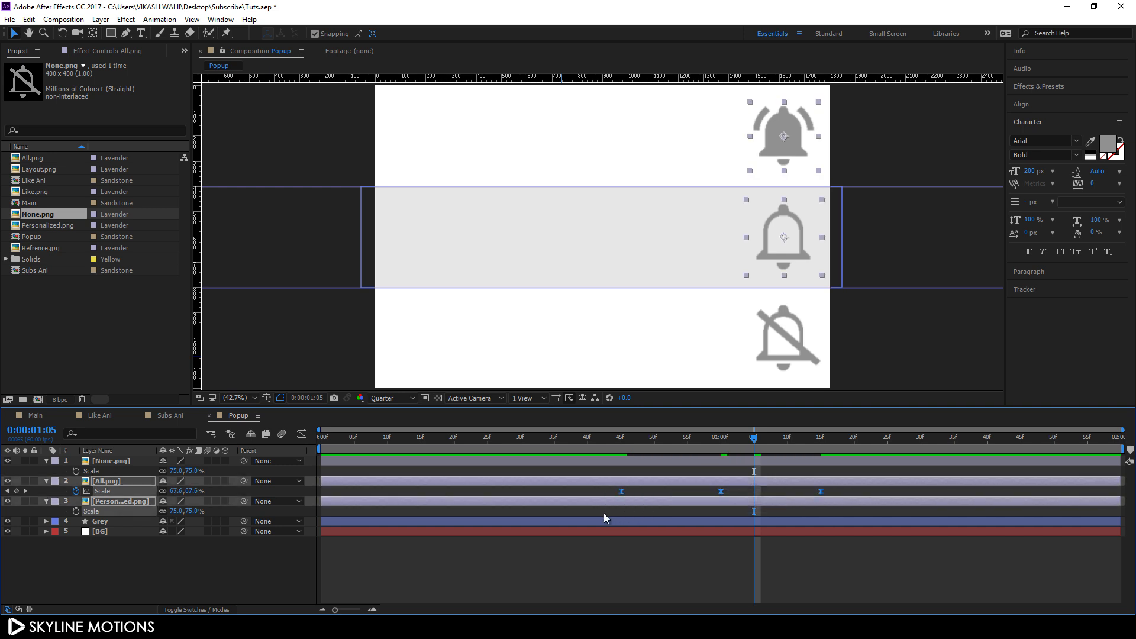
left_click(722, 439)
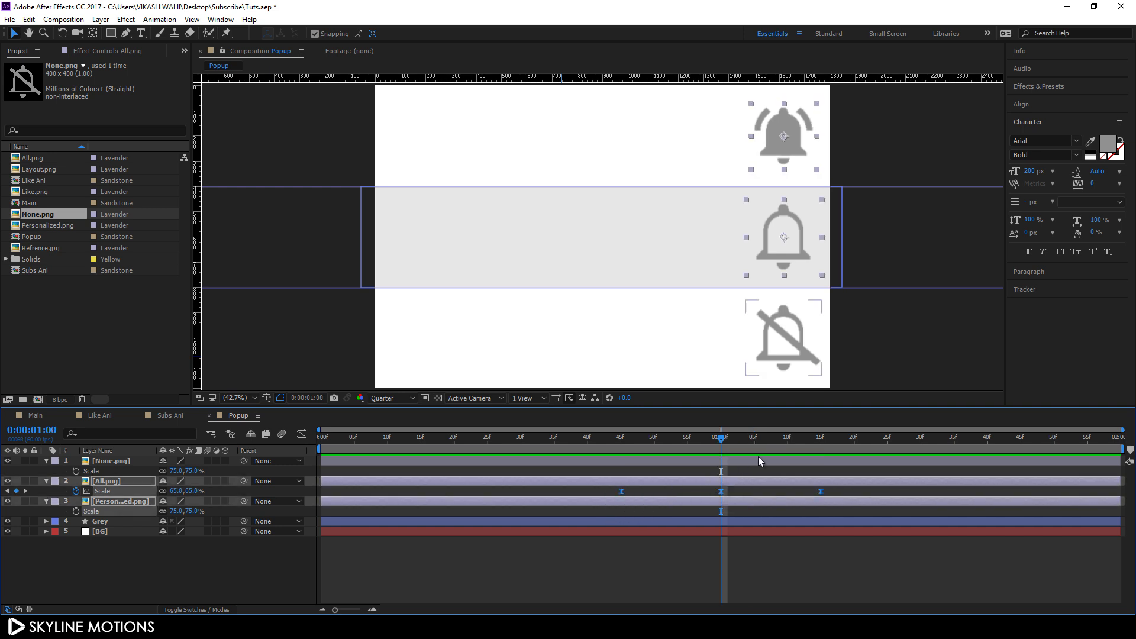
left_click_drag(684, 443, 607, 444)
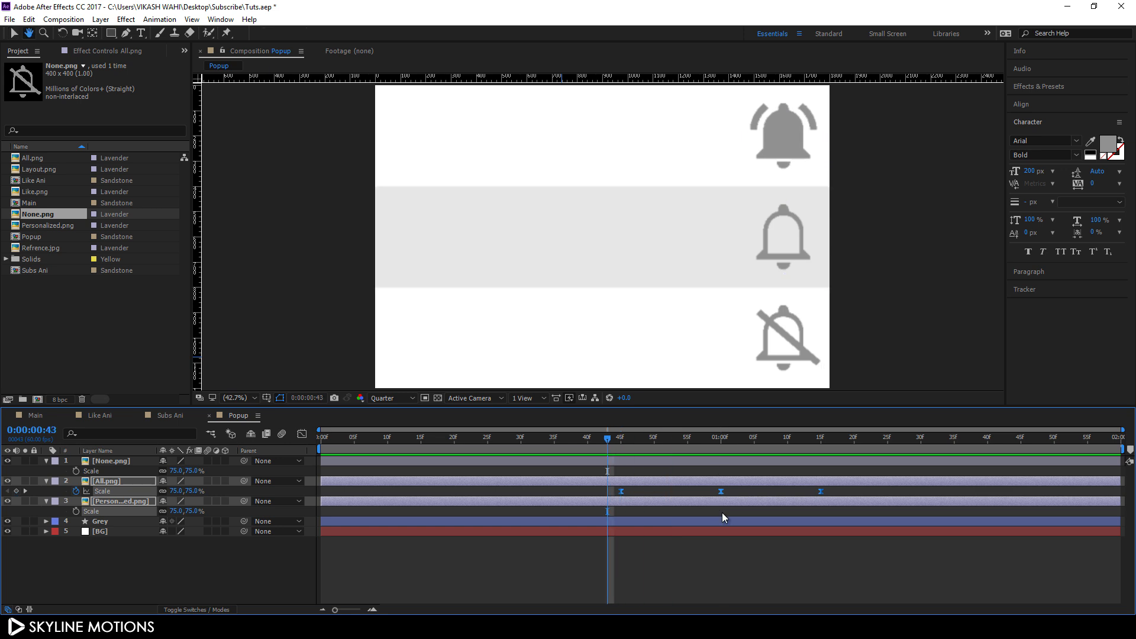
key("space")
key("space")
- At 0:00:01:00, add Refrence.jpg as the top layer of the Popup composition, and apply the Fill effect to All.png
left_click_drag(611, 442, 720, 478)
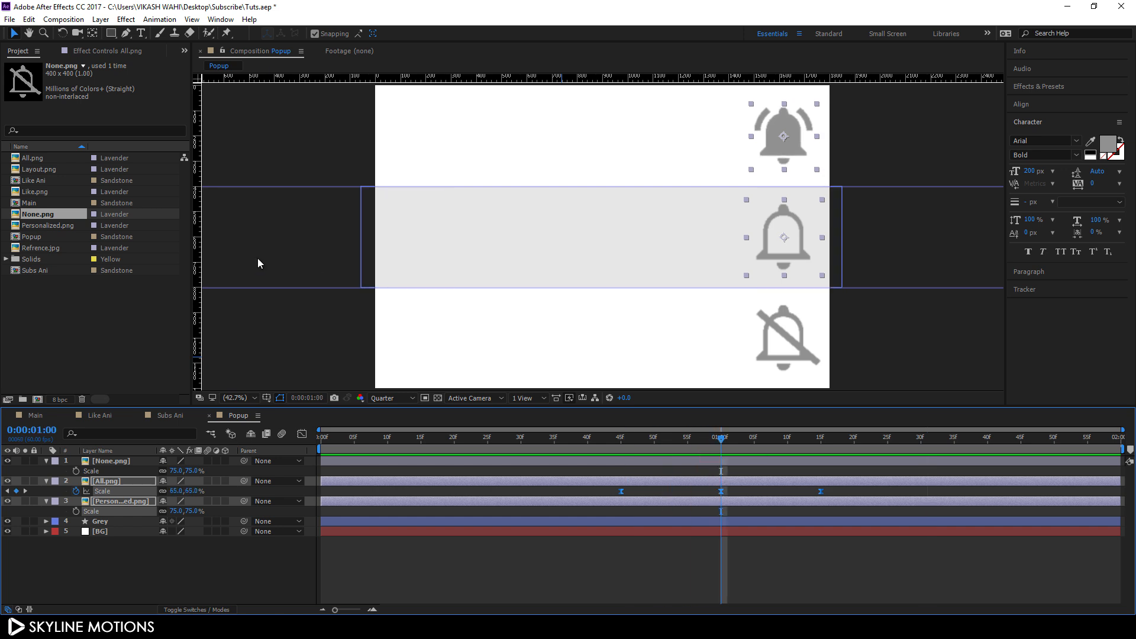
left_click_drag(50, 249, 135, 457)
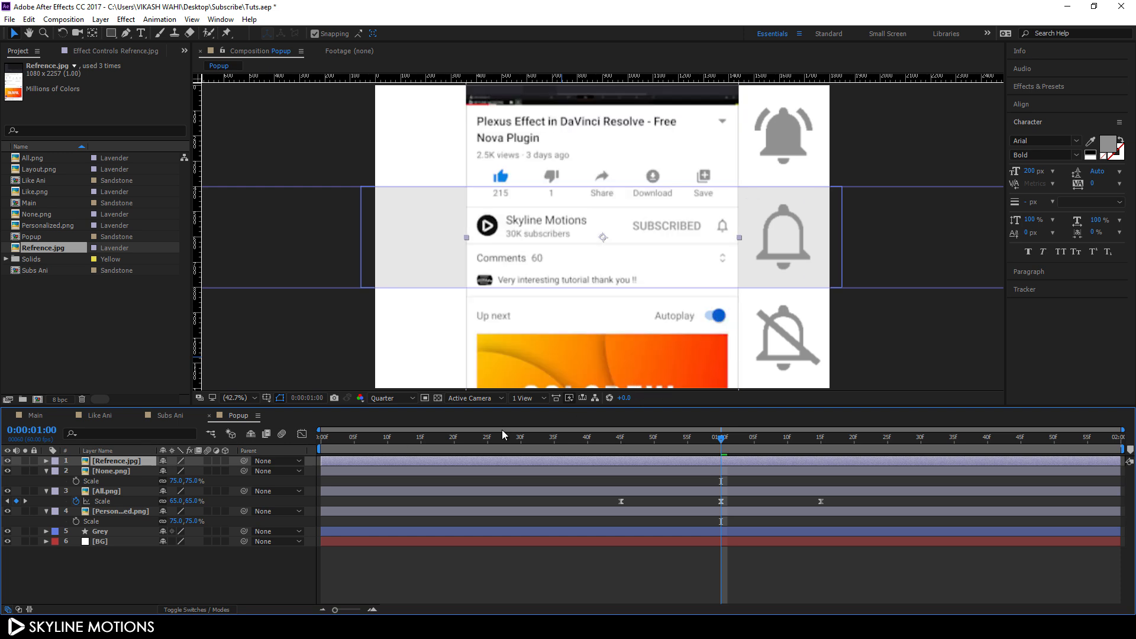
left_click(126, 494)
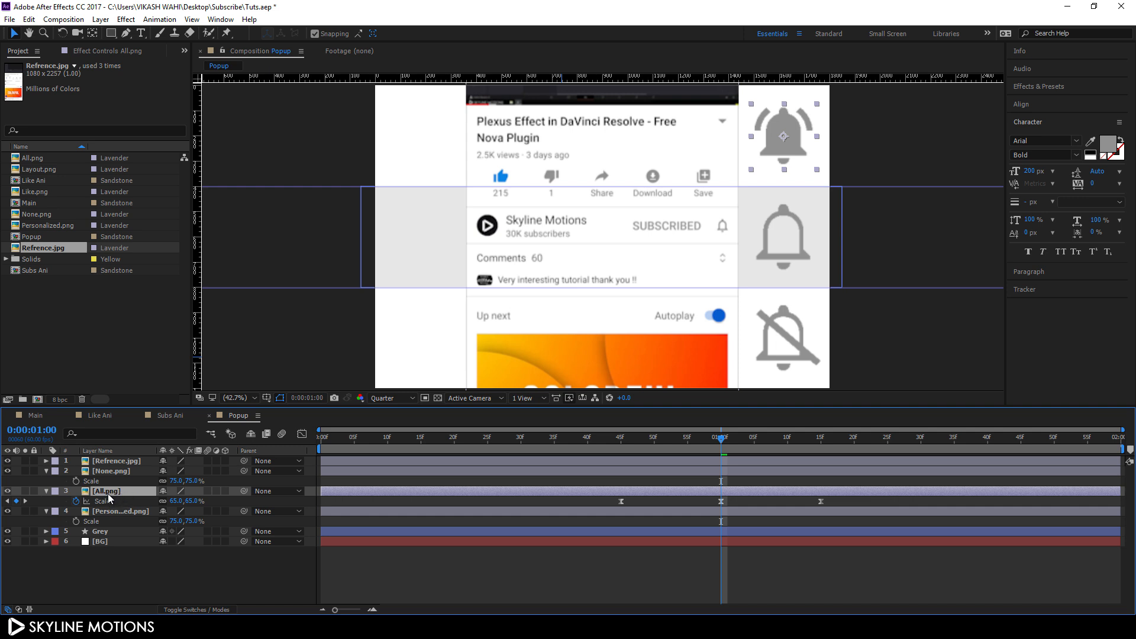
left_click(1050, 88)
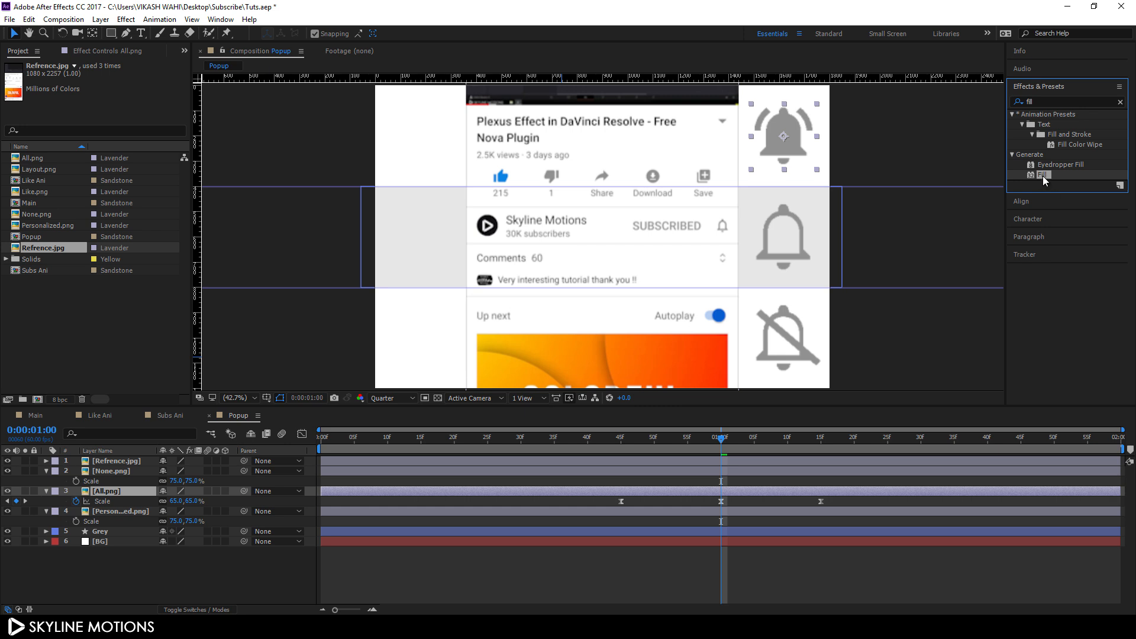
left_click_drag(1045, 177, 1045, 181)
left_click_drag(673, 349, 108, 492)
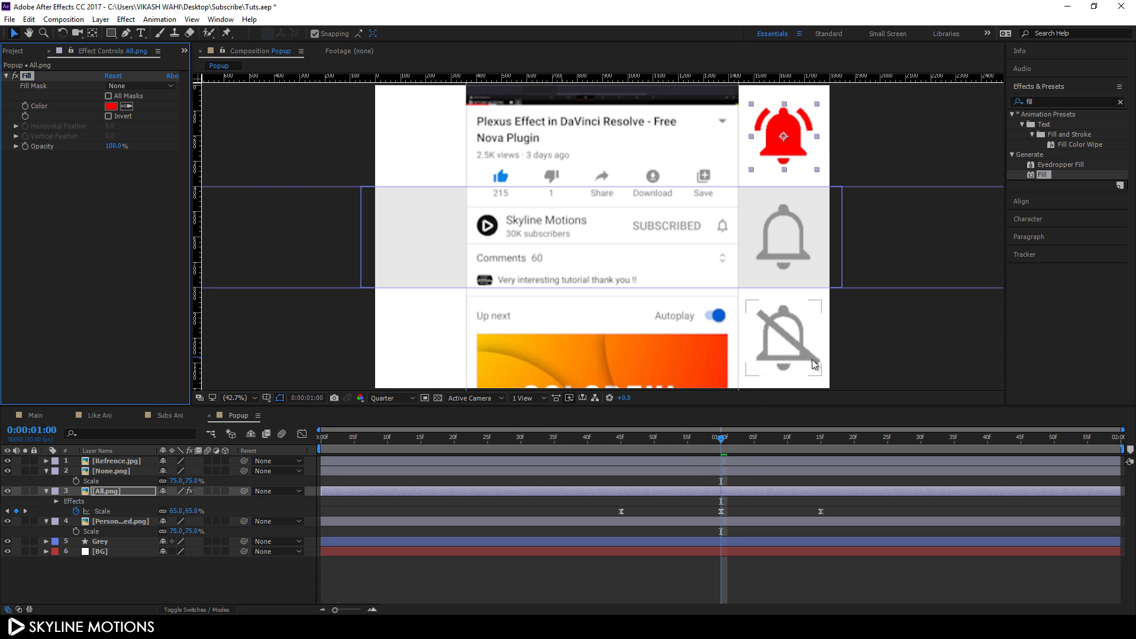
- Sample the grey of the None.png bell as All.png's Fill colour and keyframe it at 0:00:01:00
left_click(126, 106)
left_click(804, 354)
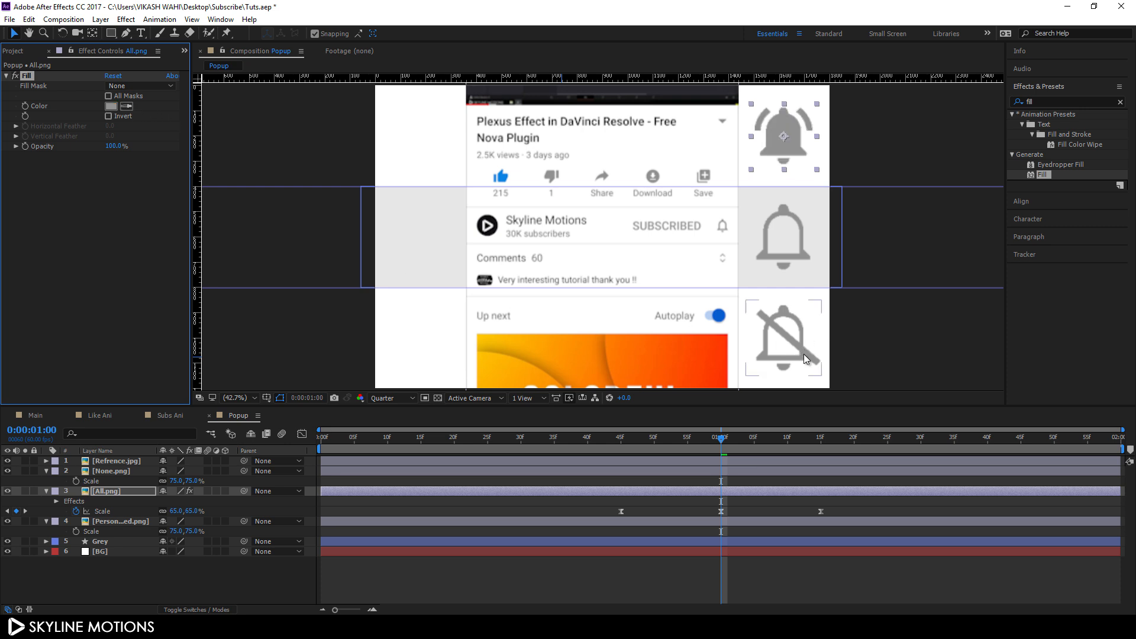
left_click(26, 106)
- One frame on, at 0:00:01:01, change All.png's Fill colour to the blue sampled from the Autoplay toggle in the reference image
key("Page_Down")
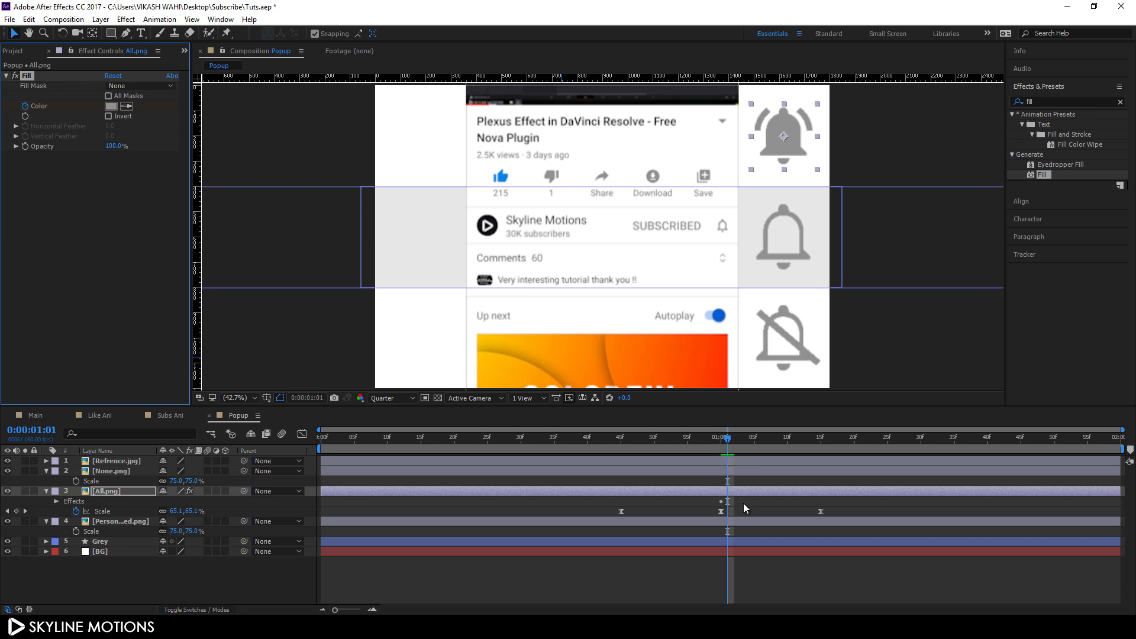
left_click(127, 107)
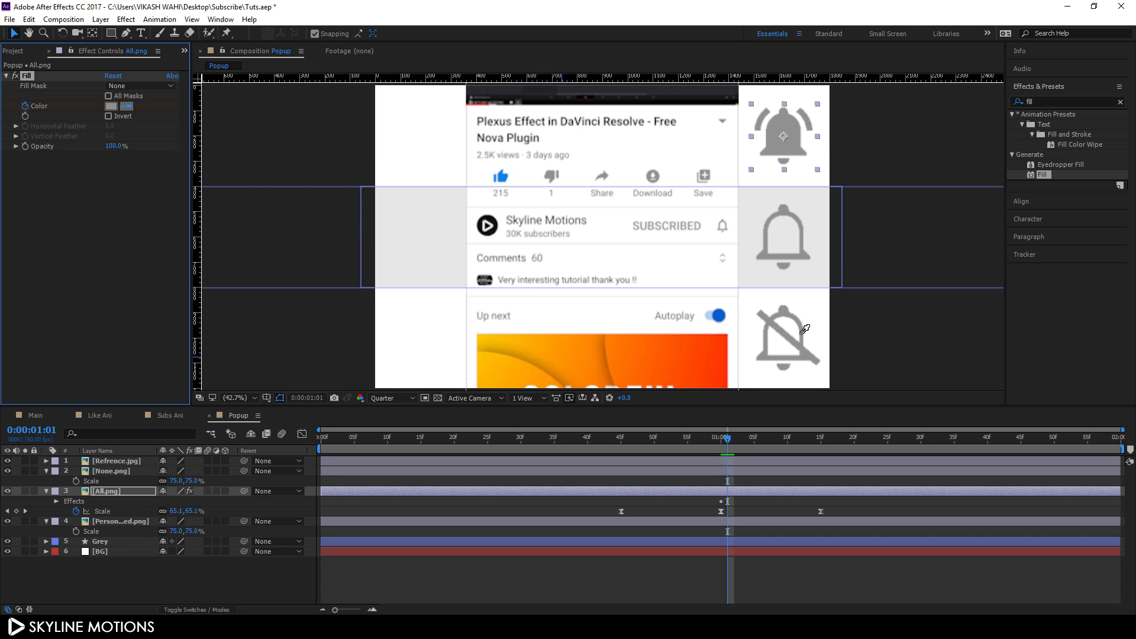
left_click(718, 317)
mouse_move(727, 443)
left_mouse_down()
mouse_move(695, 442)
mouse_move(748, 447)
mouse_move(670, 442)
mouse_move(729, 450)
left_mouse_up()
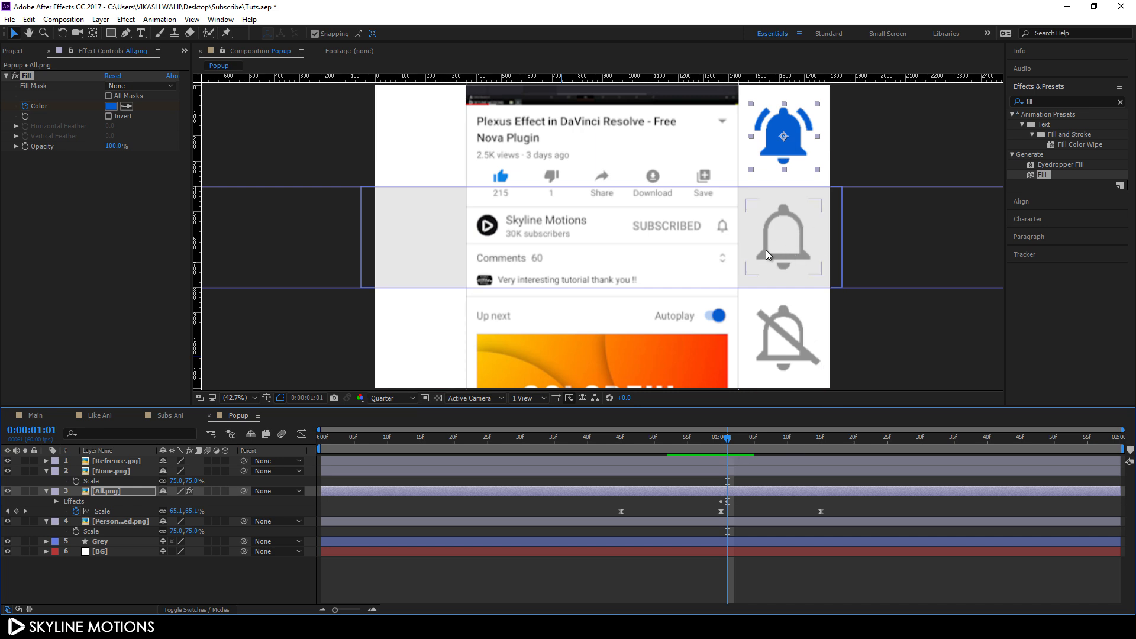
- Apply the Fill effect to Personalized.png and keyframe its colour at 0:00:01:00 as the blue sampled from the Autoplay toggle
mouse_move(727, 446)
left_mouse_down()
mouse_move(689, 443)
mouse_move(722, 450)
left_mouse_up()
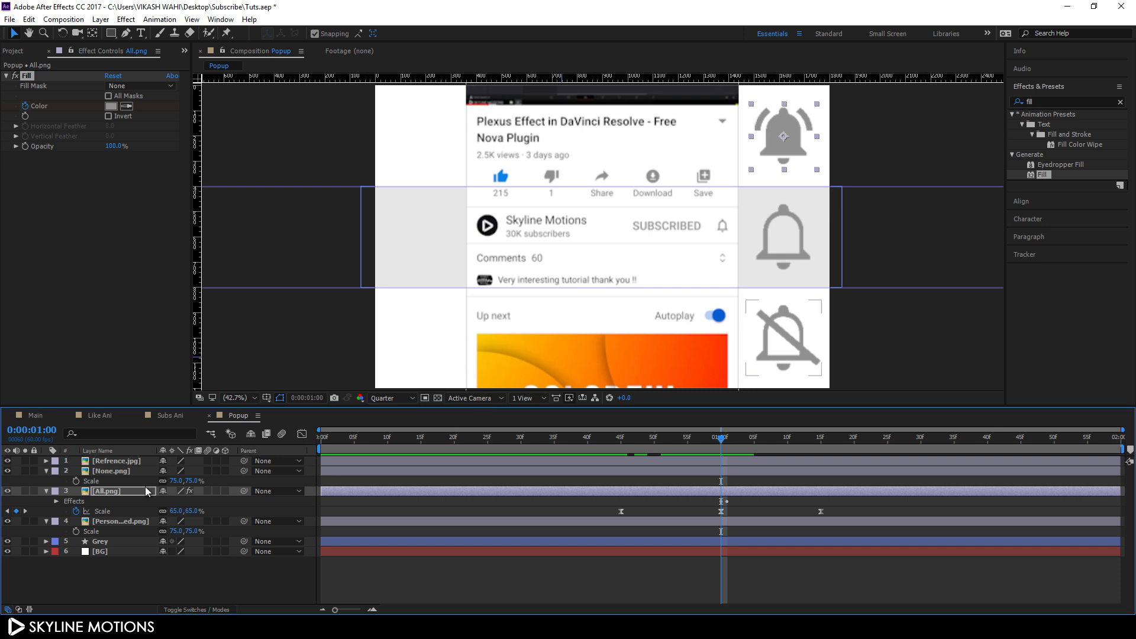
left_click(116, 521)
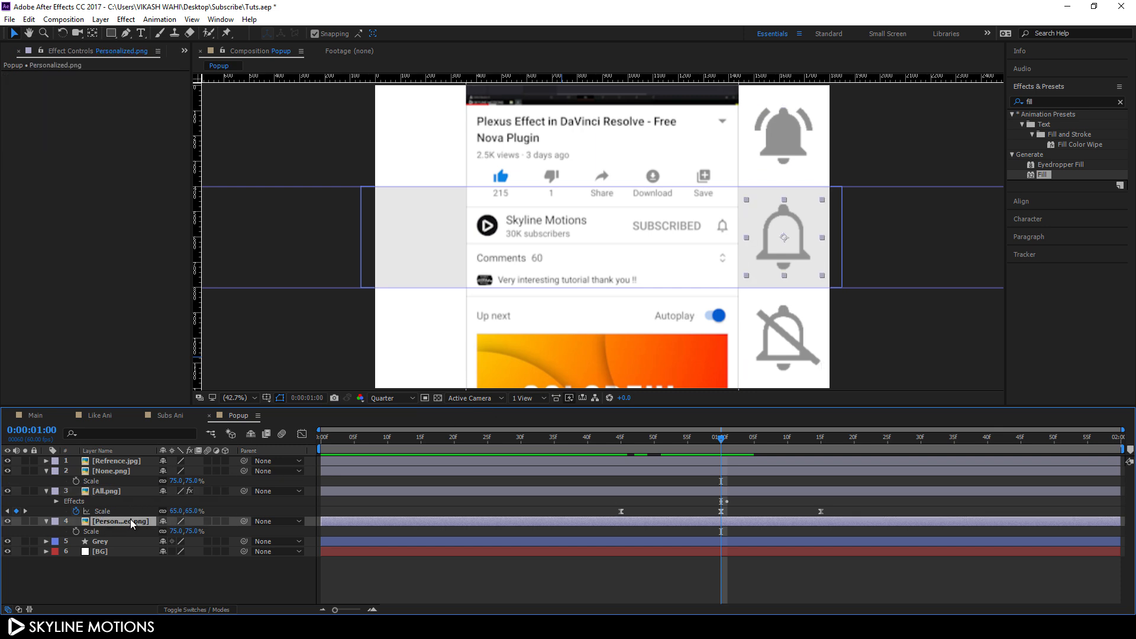
left_click_drag(1043, 173, 122, 520)
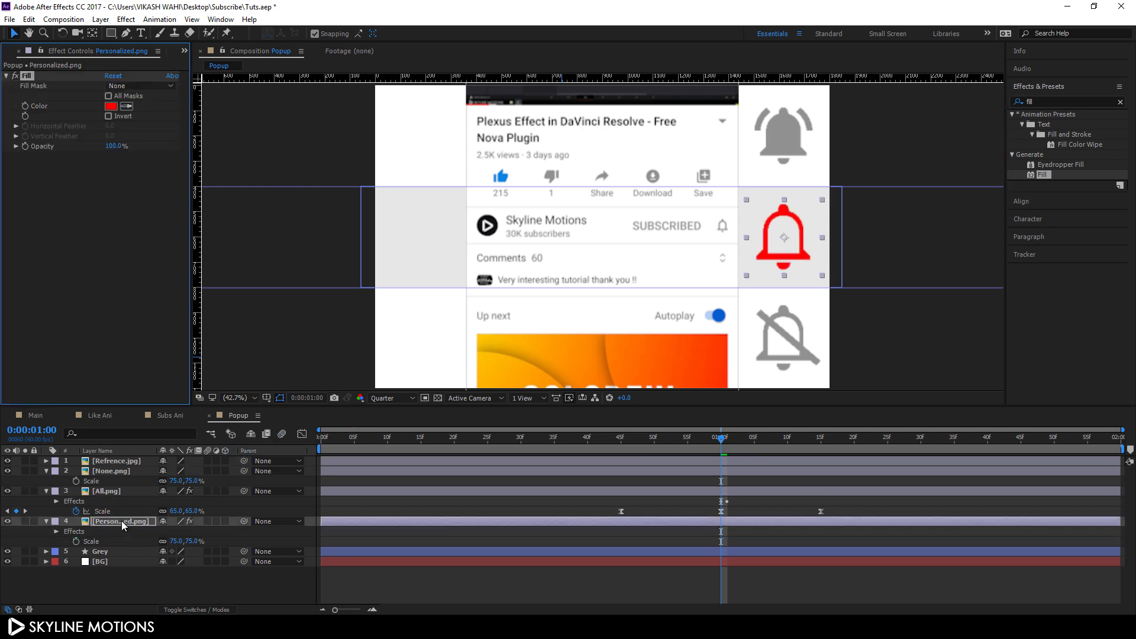
left_click(126, 106)
left_click(721, 316)
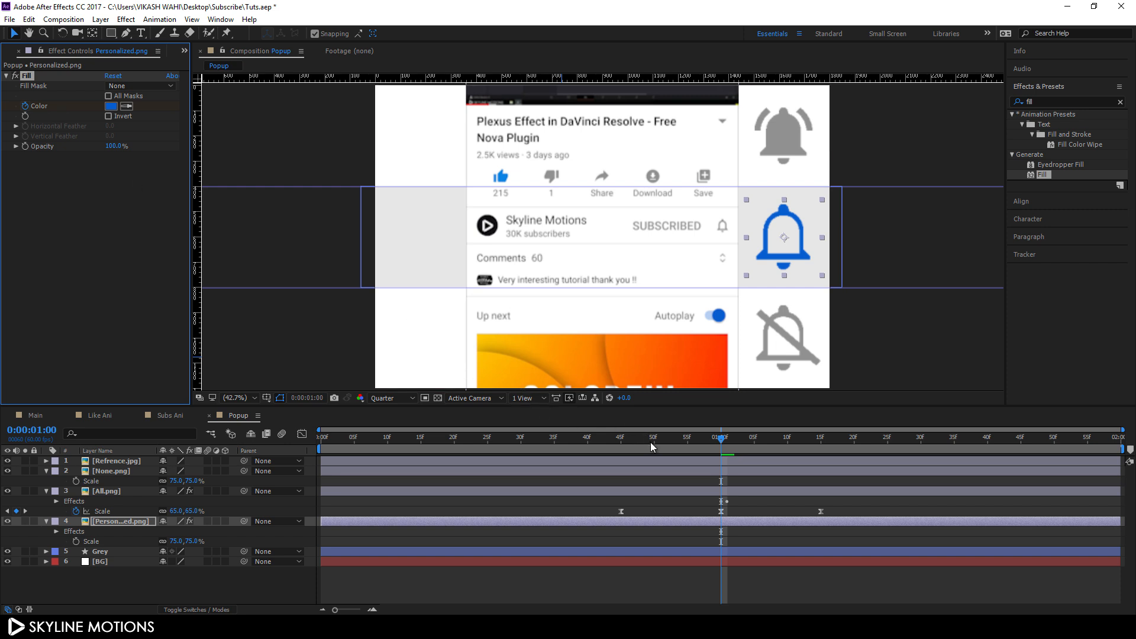
- At 0:00:01:01, change Personalized.png's Fill colour to the grey sampled from the None.png bell, and delete the Refrence.jpg layer
key("Page_Down")
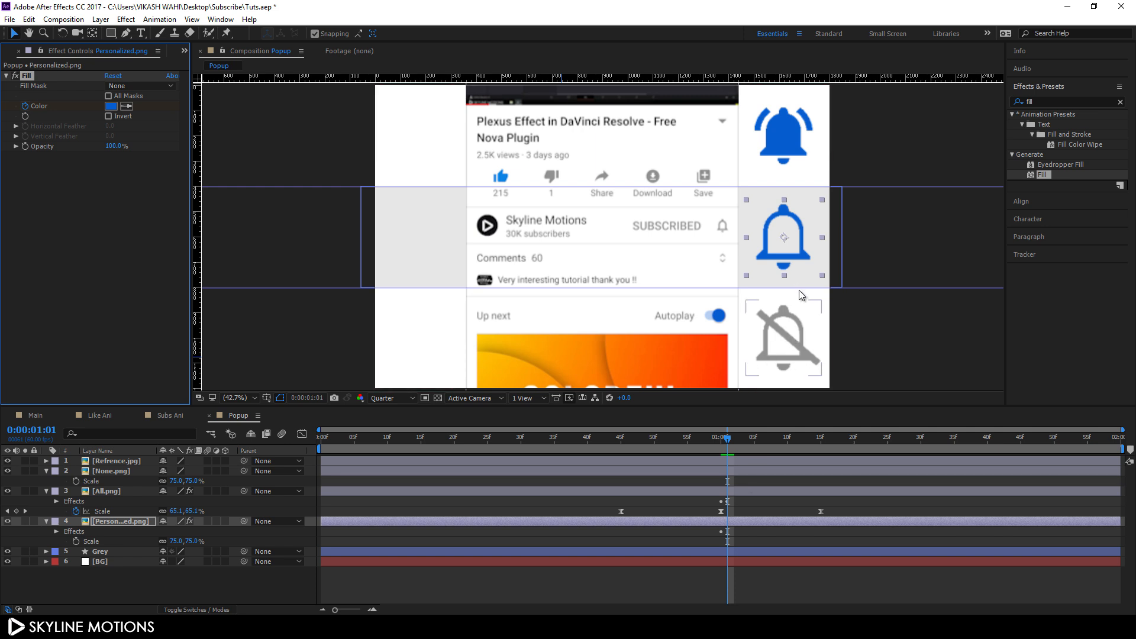
left_click(126, 106)
left_click(767, 316)
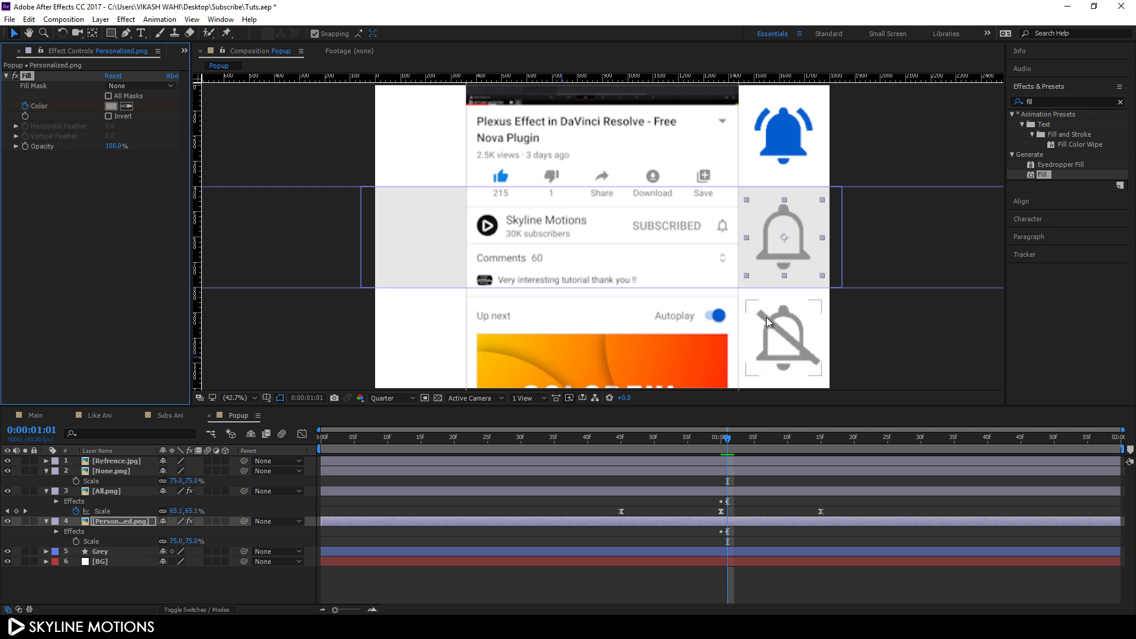
left_click_drag(709, 443, 768, 457)
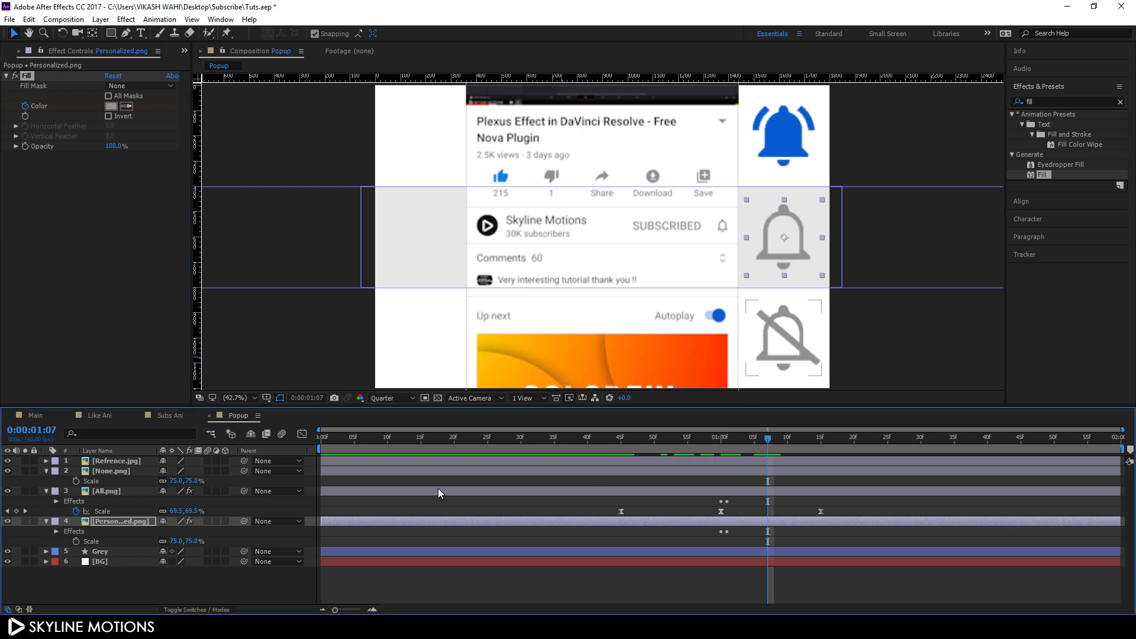
left_click(119, 462)
key("Delete")
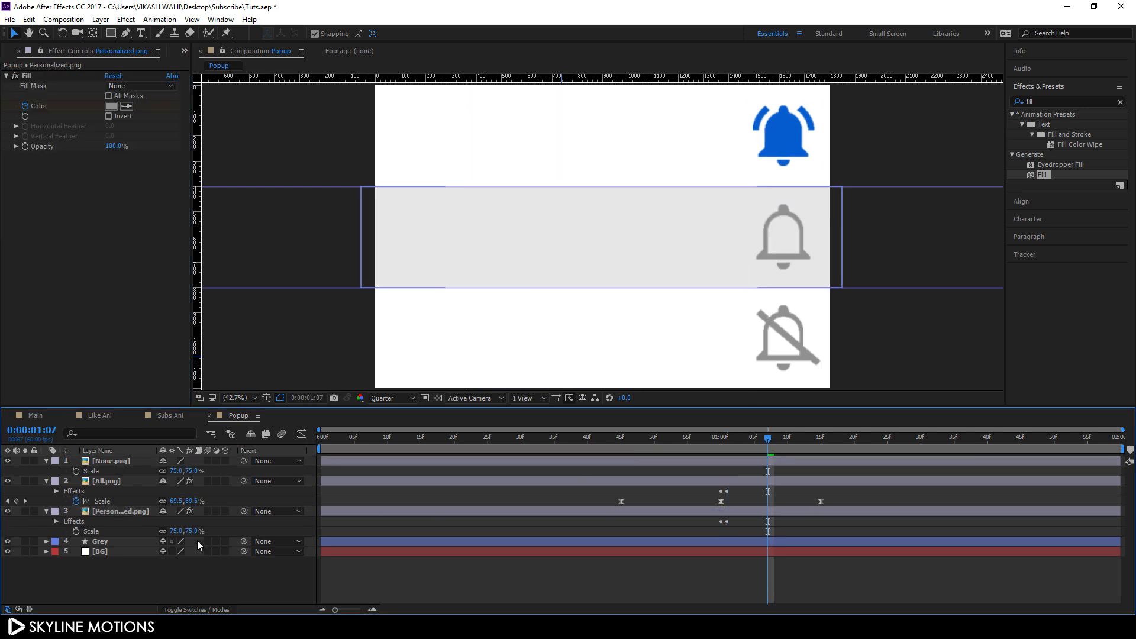
- Split the Grey highlight layer in two at 0:00:01:00
left_click(116, 542)
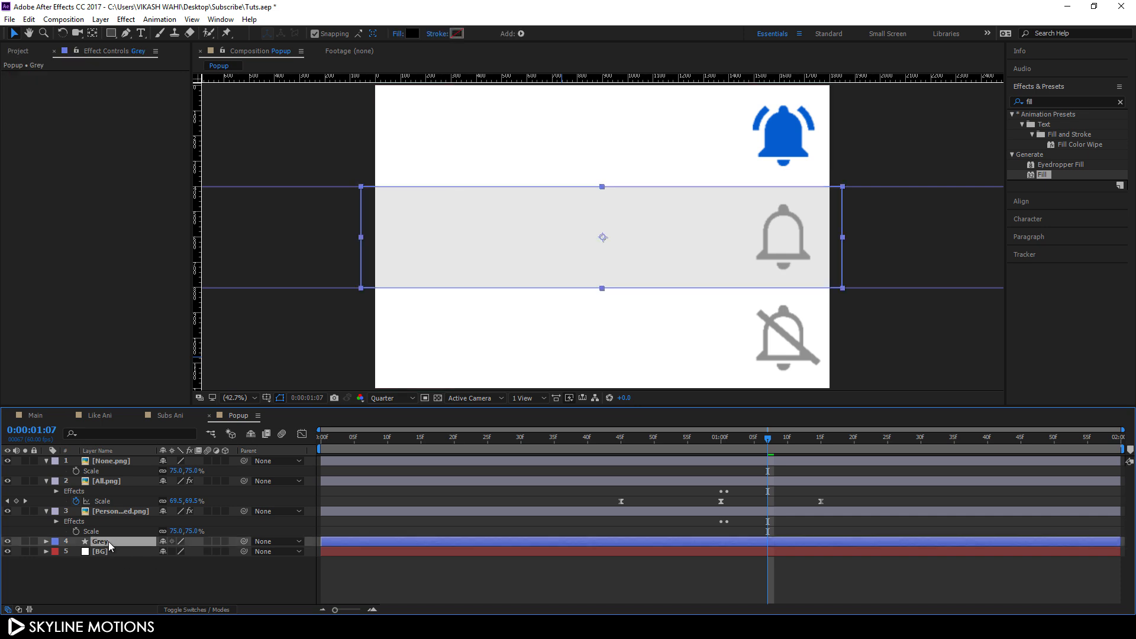
left_click_drag(702, 445, 720, 471)
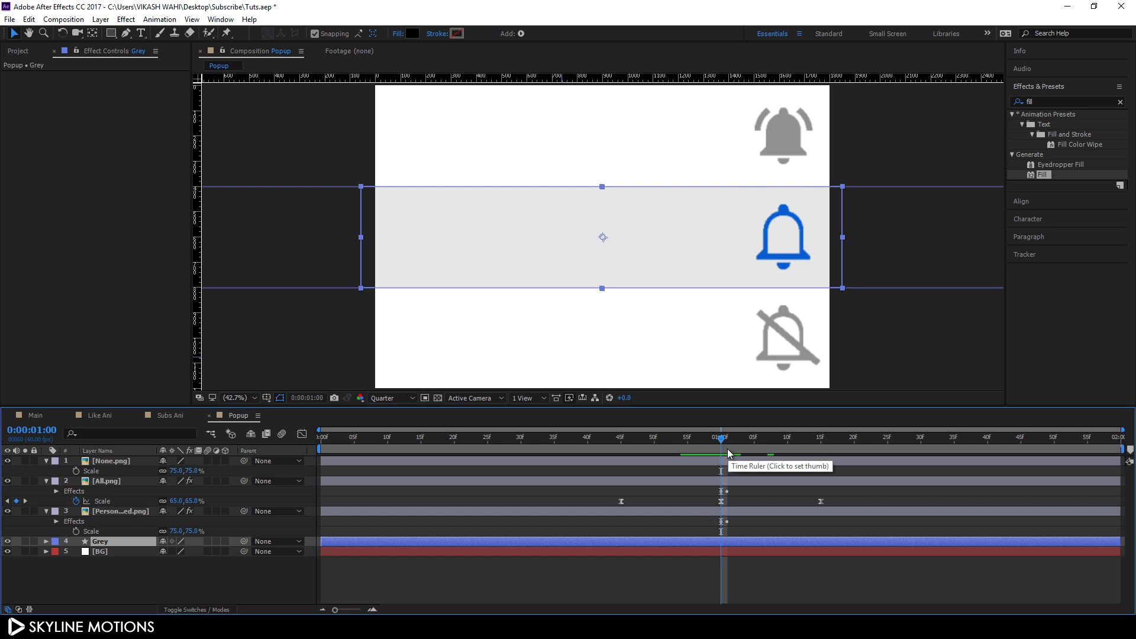
key("ctrl+shift+d")
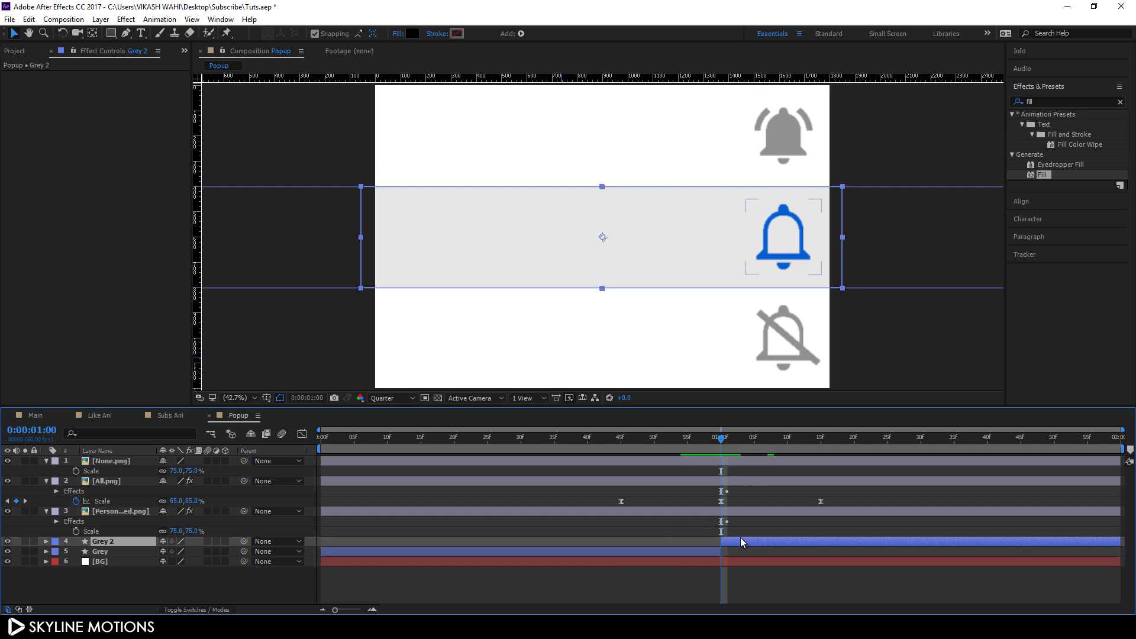
- Move the second part of the split Grey band up behind the All.png bell, flush with the composition's upper edge
left_click_drag(753, 441, 801, 443)
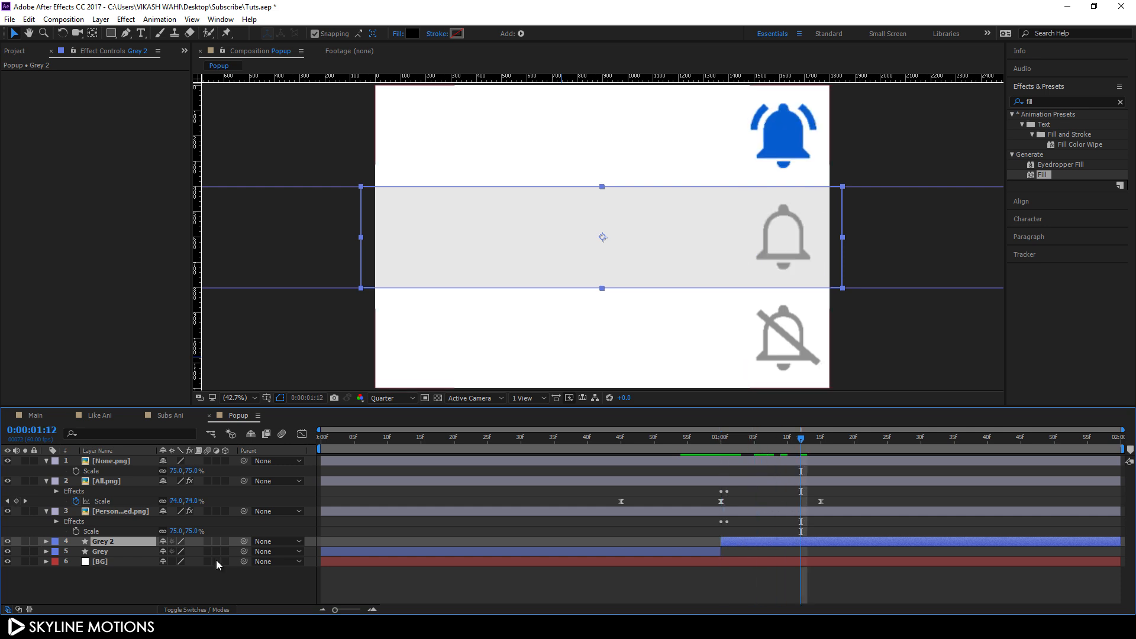
left_click_drag(677, 254, 680, 152)
left_click_drag(687, 444, 821, 445)
- Collapse the expanded properties of the Personalized.png, All.png and None.png layers and deselect every layer
left_click(45, 512)
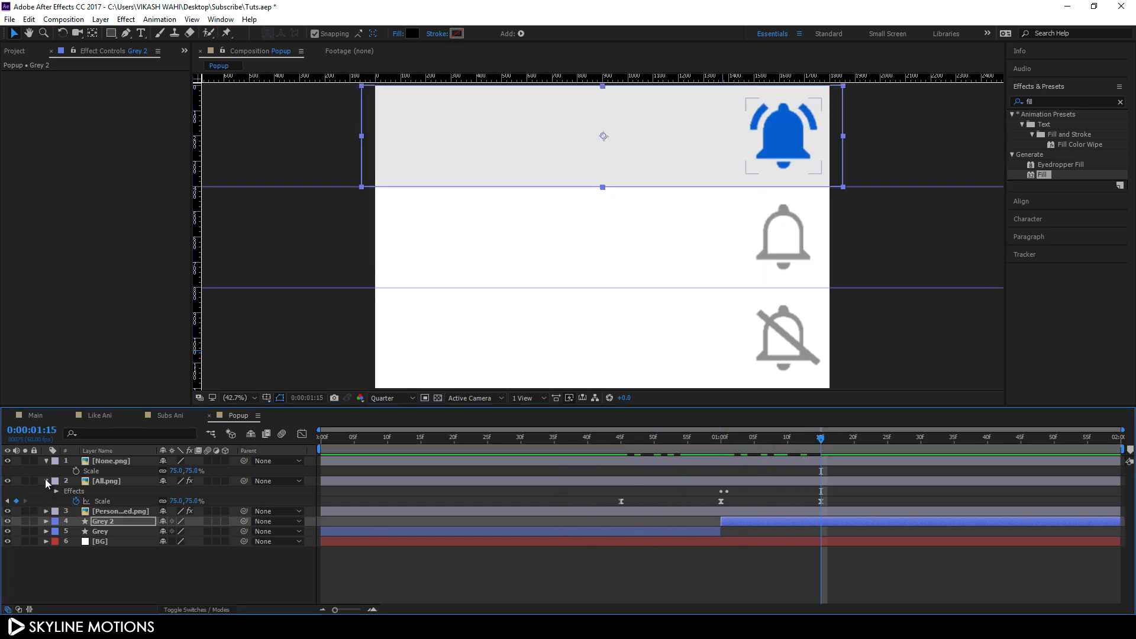
left_click(46, 480)
left_click(45, 460)
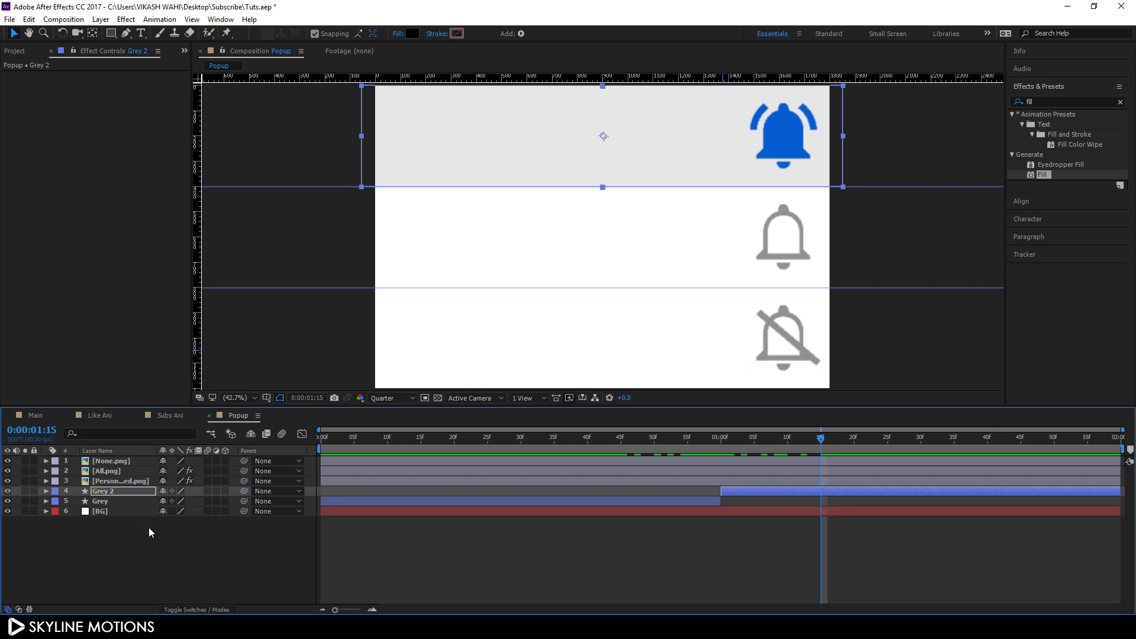
left_click(148, 528)
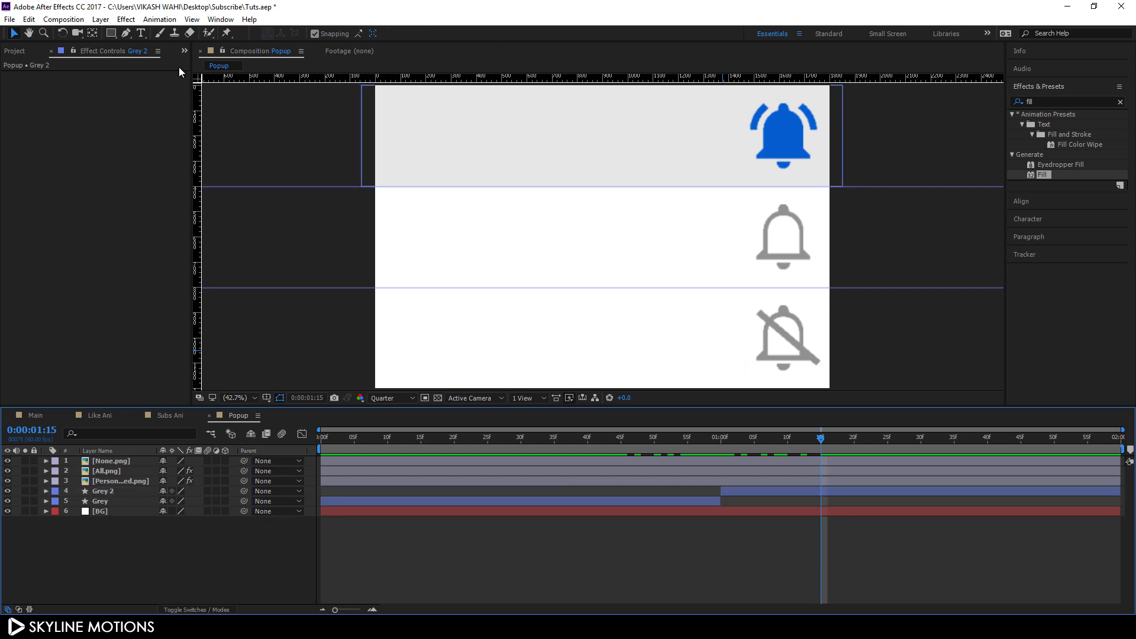
- Add a text layer reading "Personalized" in the middle band, beside the Personalized.png bell
left_click(142, 33)
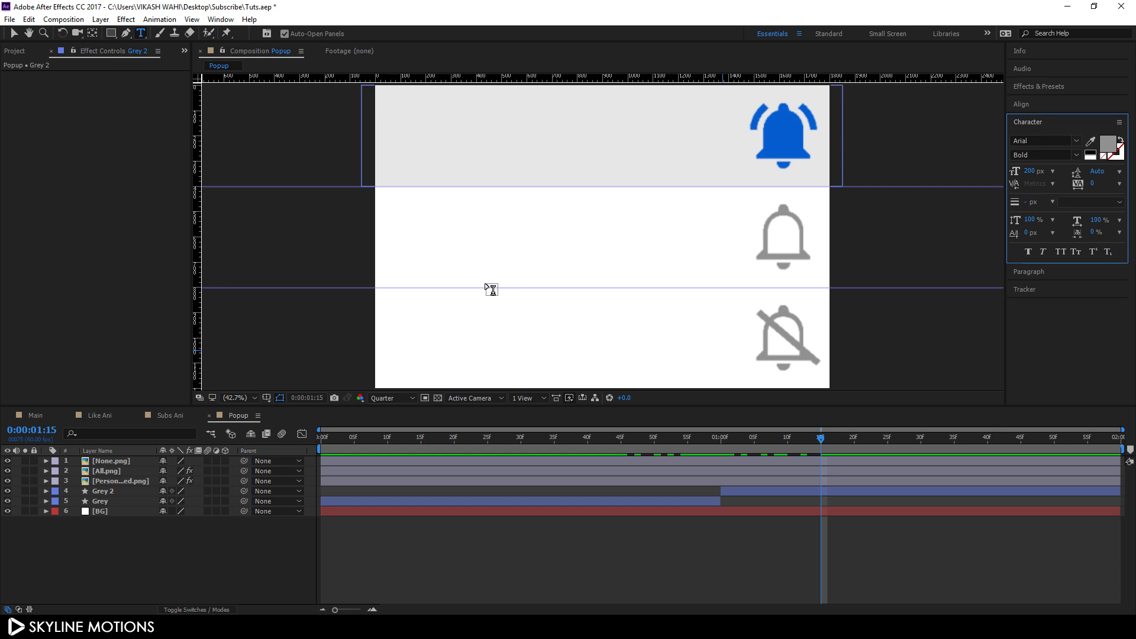
left_click(451, 249)
type("Pe")
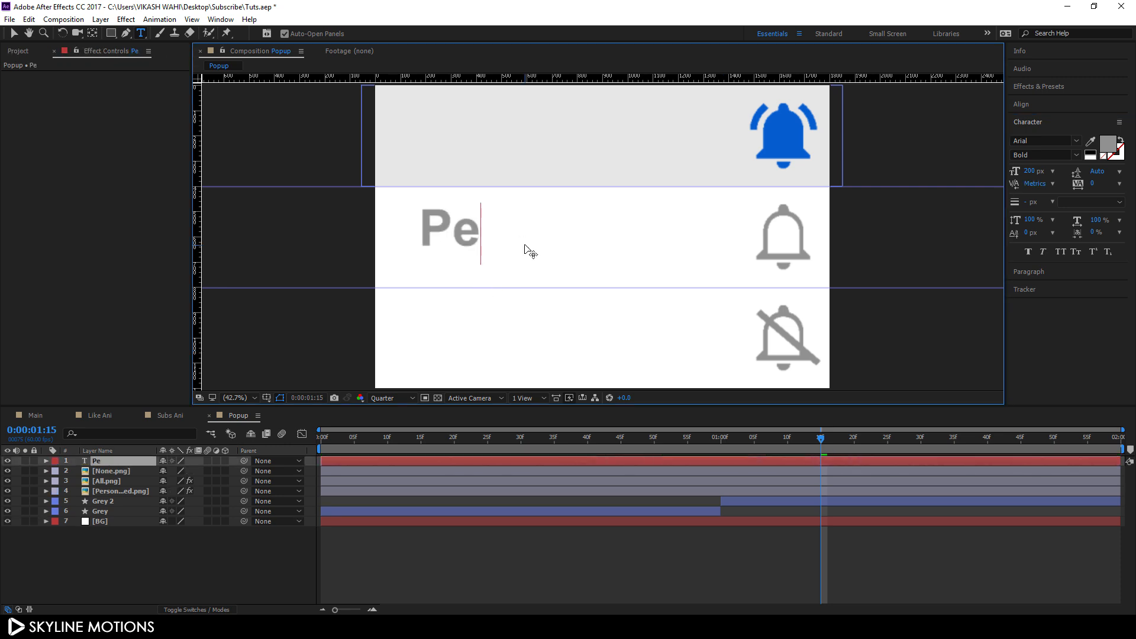
type("rsonalized")
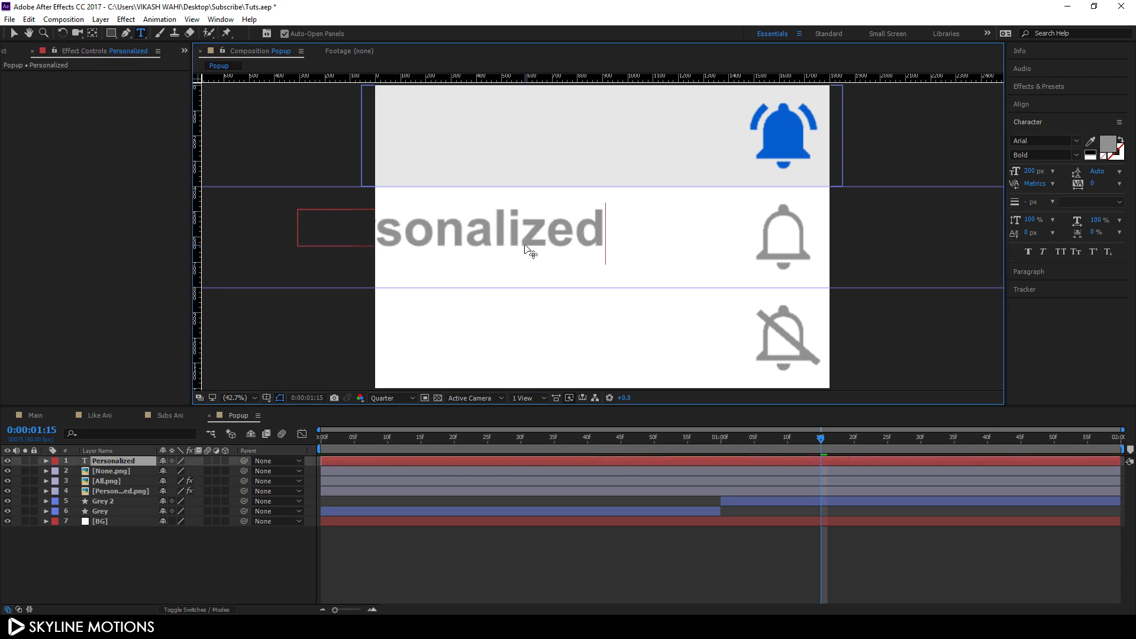
- Set the Personalized text to Regular style and move it fully inside the middle band, beside the bell outline
key("ctrl+a")
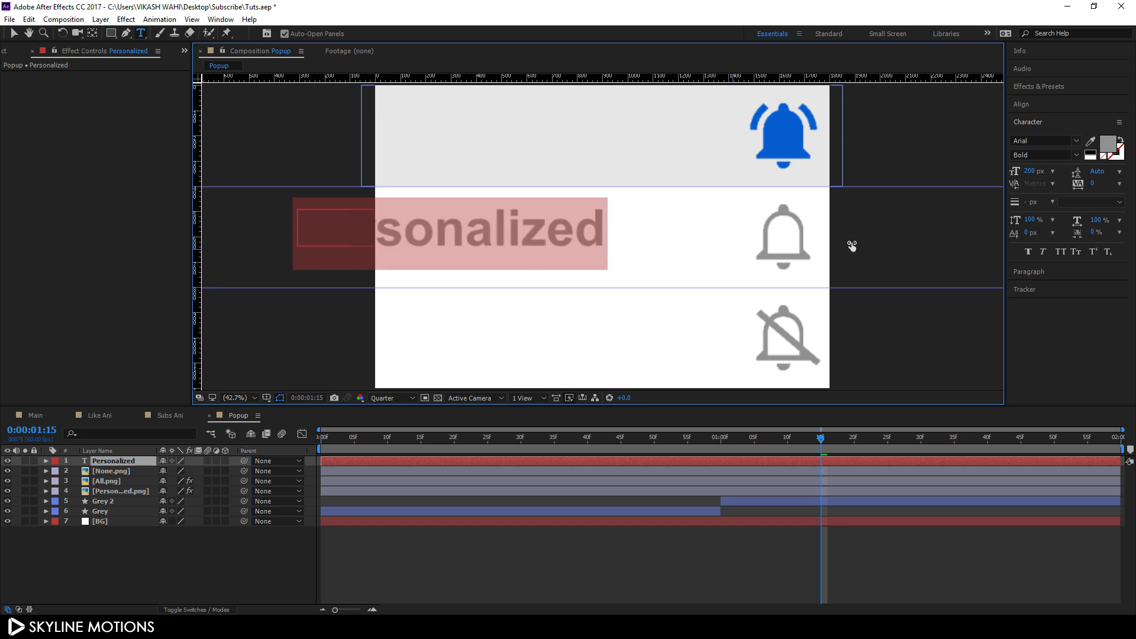
left_click(1077, 155)
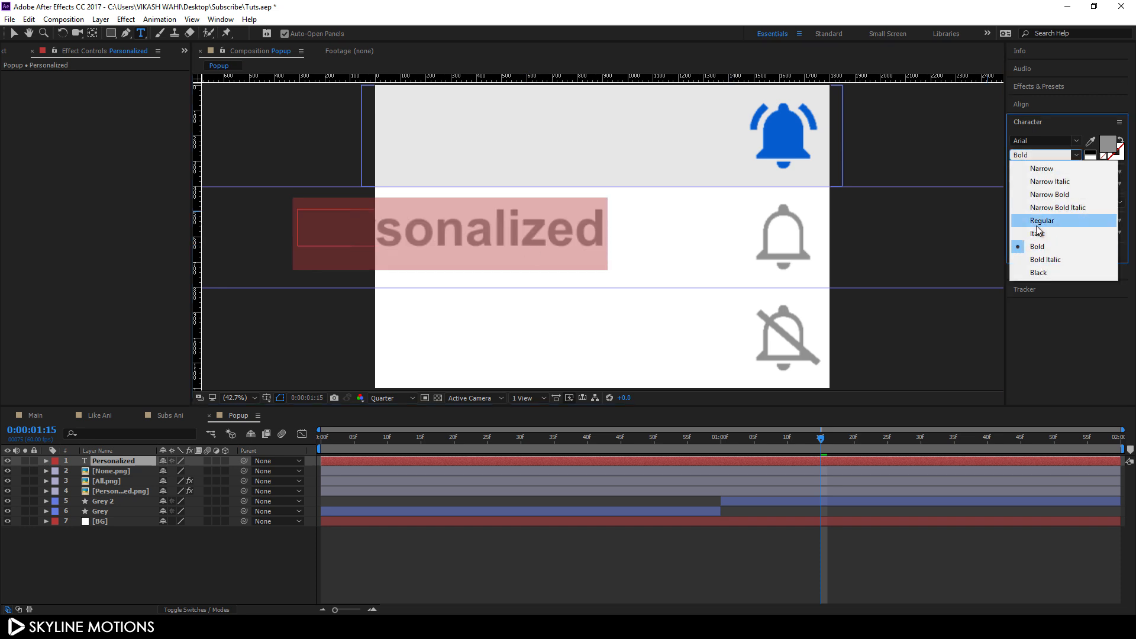
left_click(1042, 219)
left_click(15, 33)
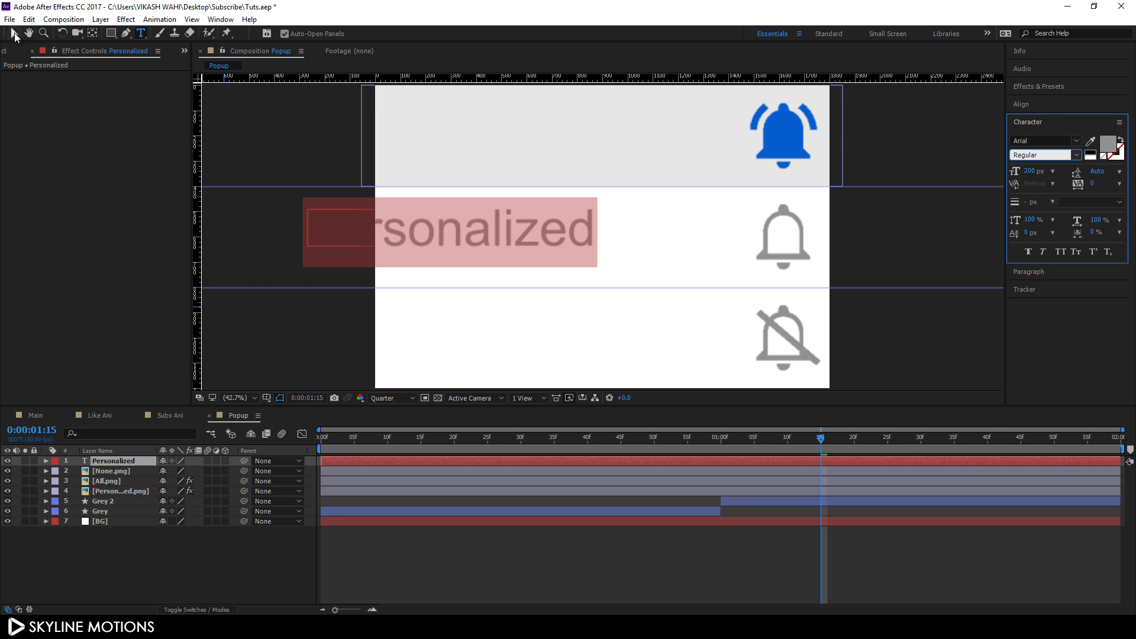
left_click_drag(488, 233, 579, 255)
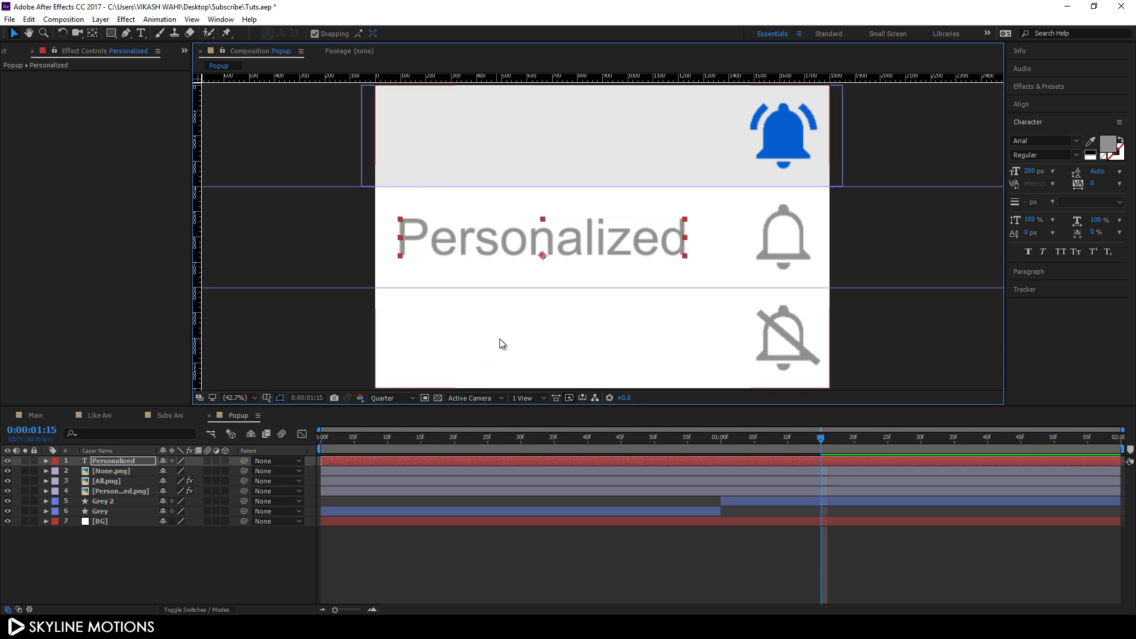
- Add a text layer reading "All" in the upper grey band and centre it vertically beside the blue bell
left_click(142, 34)
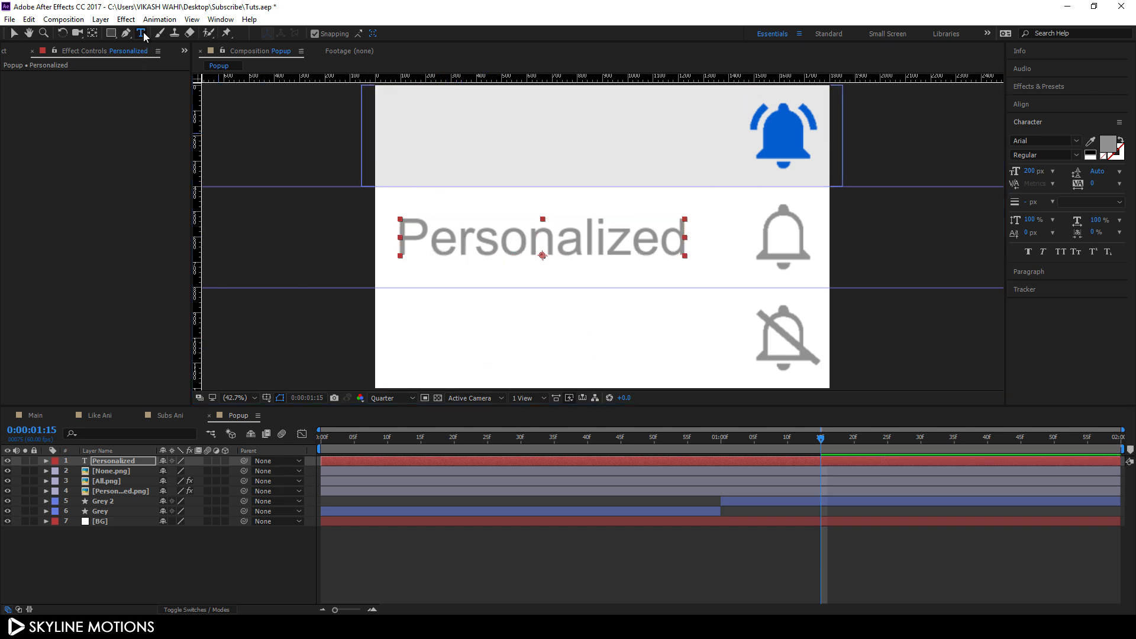
left_click(432, 145)
type("All")
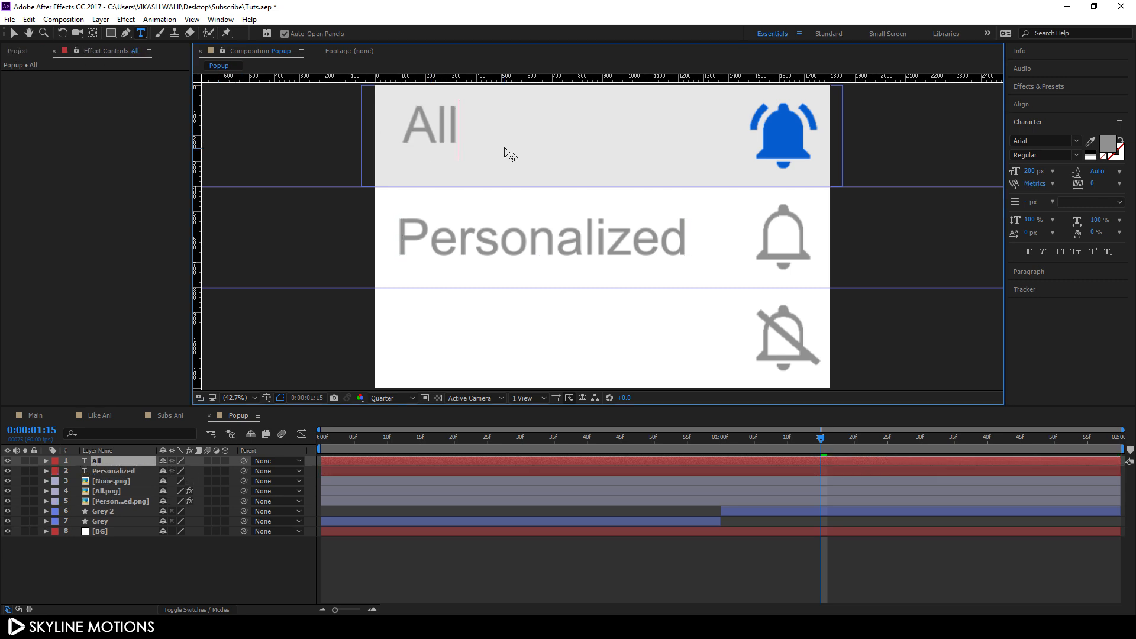
key("ctrl+a")
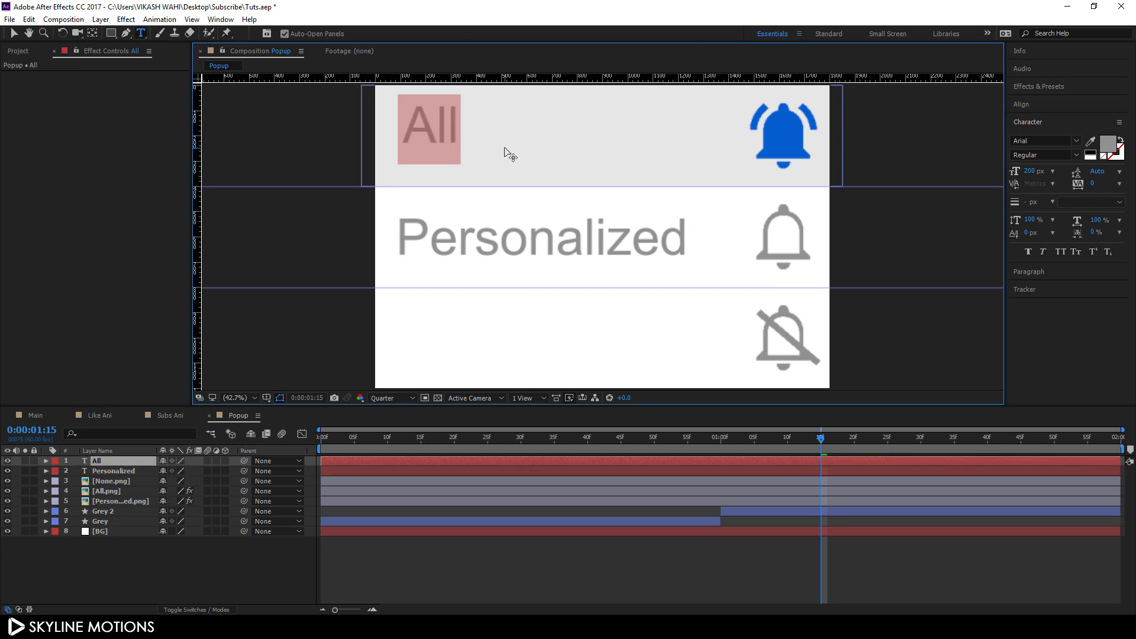
left_click(18, 36)
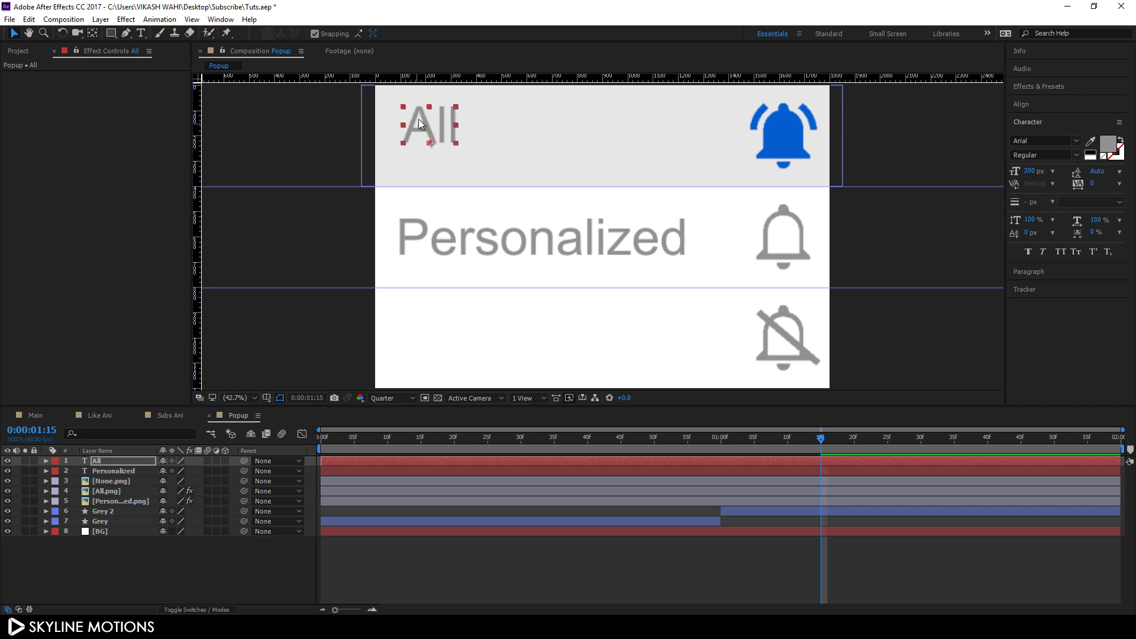
left_click_drag(429, 133, 428, 142)
- Add a text layer reading "None" in the lowest band and align it beneath the Personalized text, beside the crossed-out bell
left_click(141, 33)
left_click(443, 345)
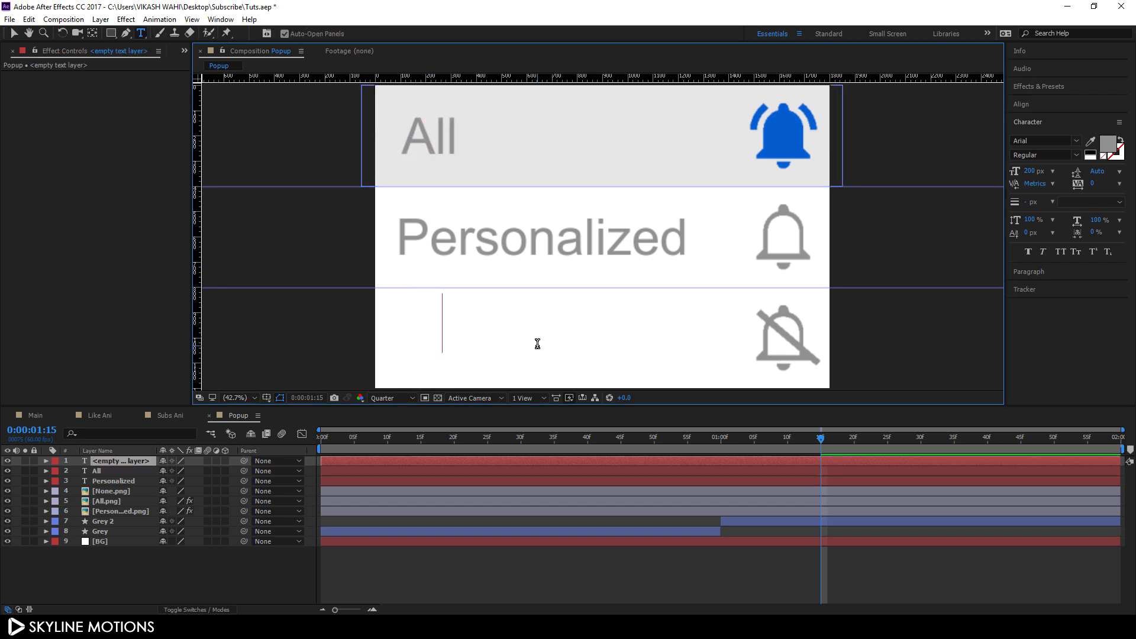
type("None")
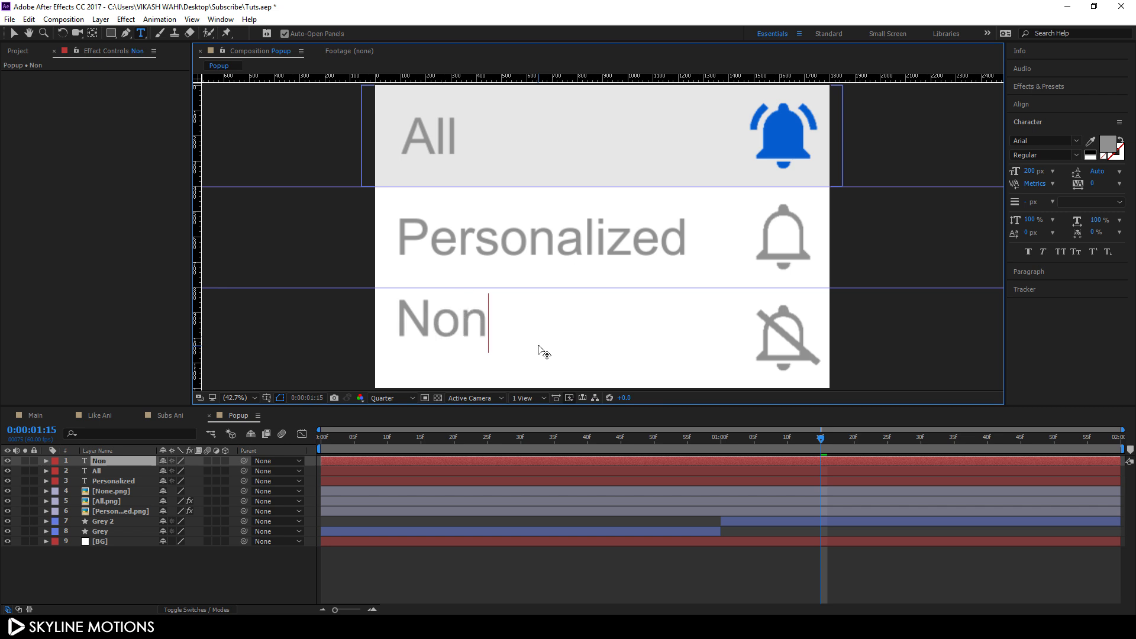
left_click(13, 33)
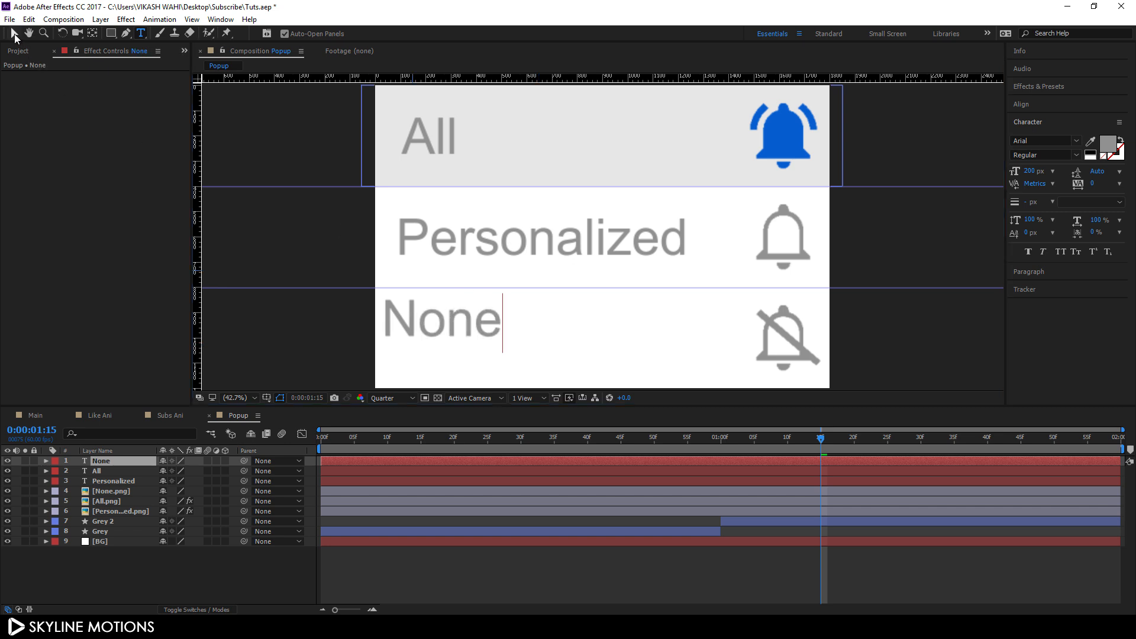
left_click_drag(442, 326, 461, 343)
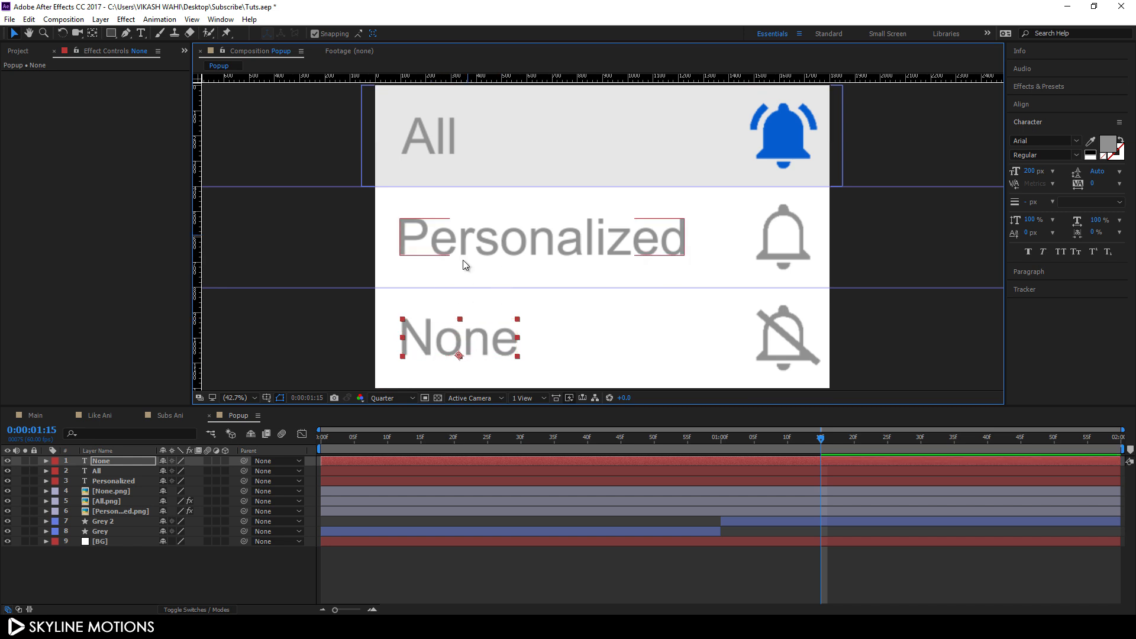
- Set the text colour of the Personalized, All and None layers to black (000000)
left_click(119, 481)
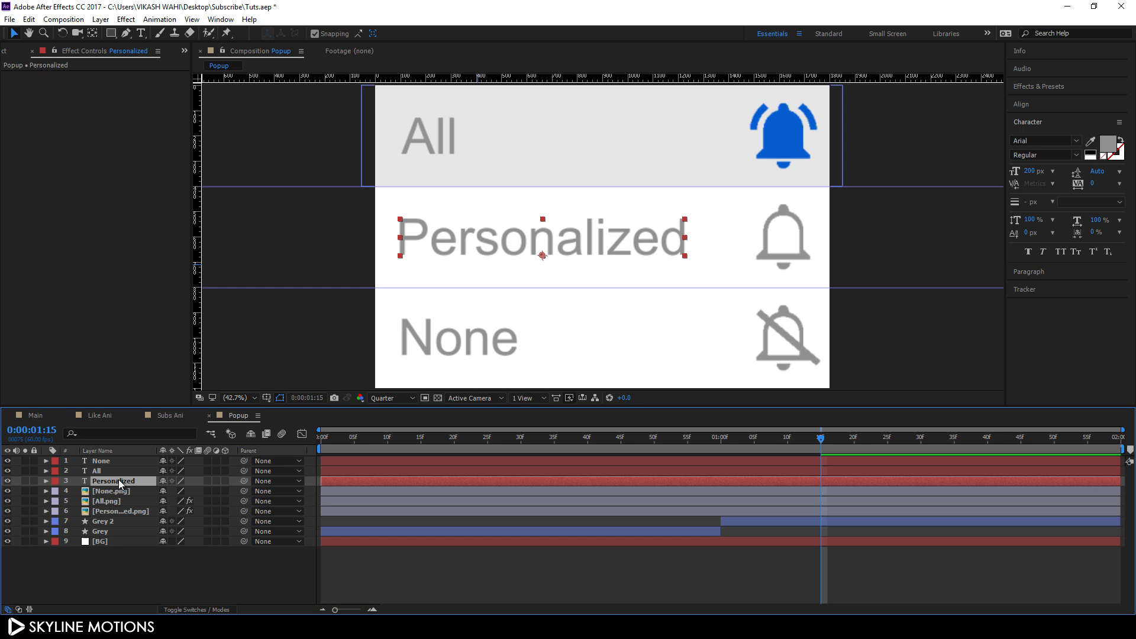
left_click(1108, 144)
type("000000")
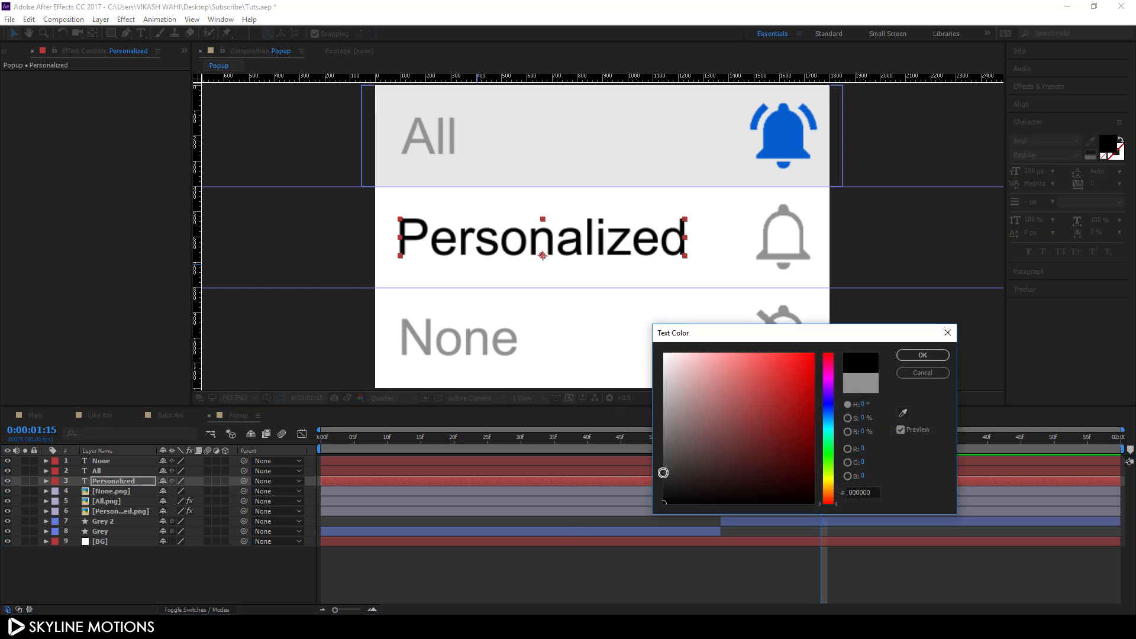
key("Return")
left_click(97, 470)
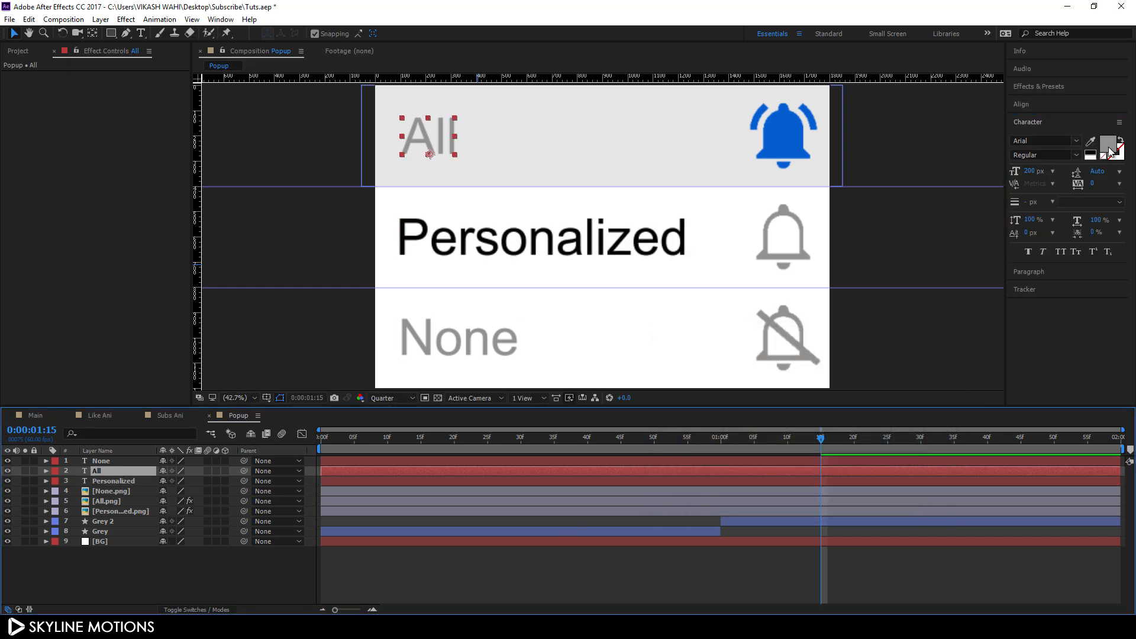
left_click(1108, 144)
left_click(903, 357)
left_click(123, 462)
left_click(1108, 144)
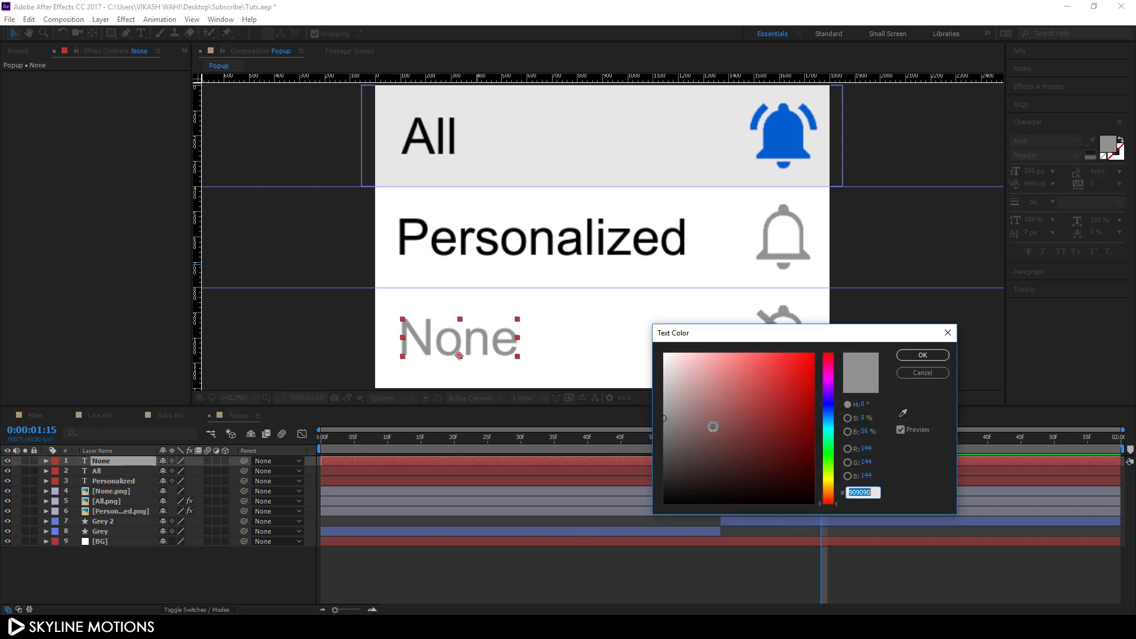
type("000000")
left_click(921, 356)
- Add the Popup composition to the Main composition as a layer above Subs Ani
left_click_drag(610, 438, 788, 503)
left_click(22, 51)
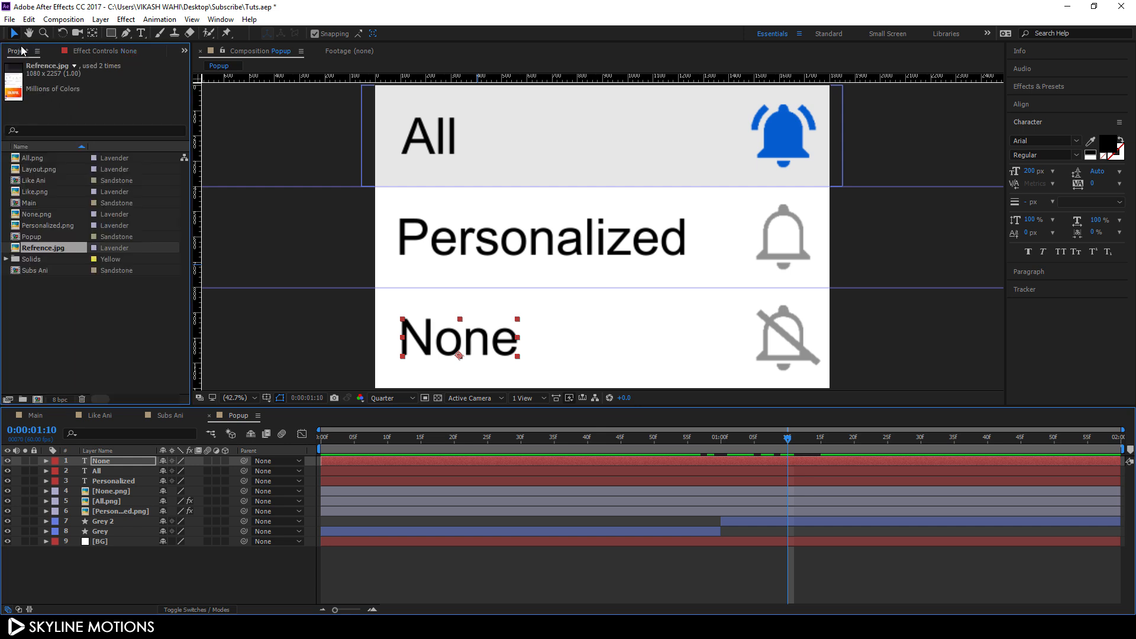
left_click(88, 333)
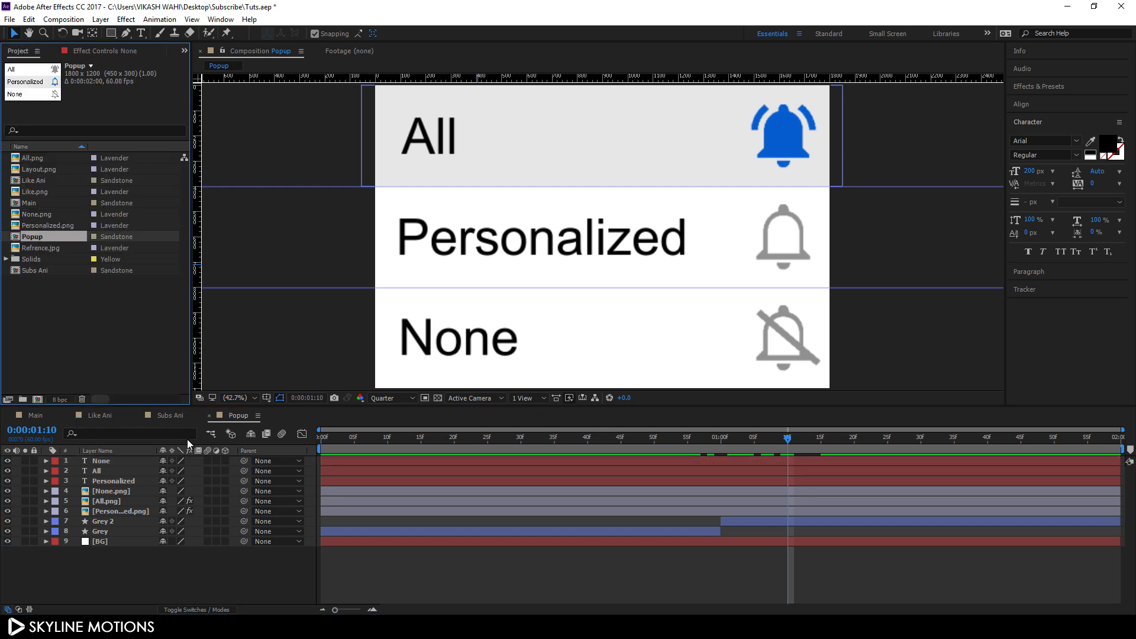
left_click(40, 417)
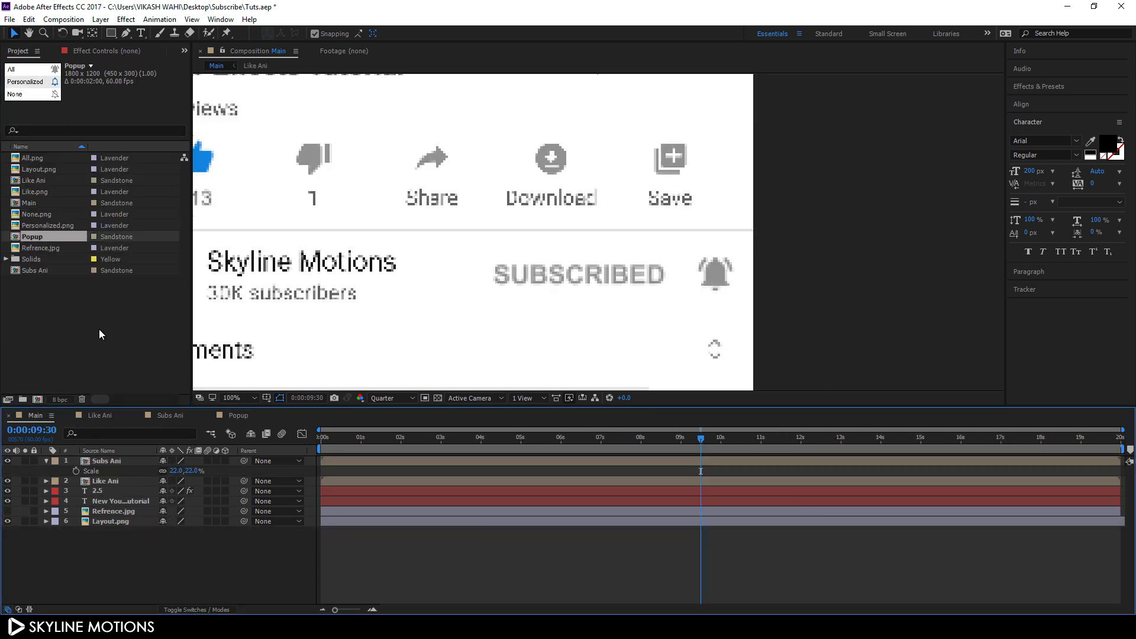
left_click_drag(51, 236, 114, 463)
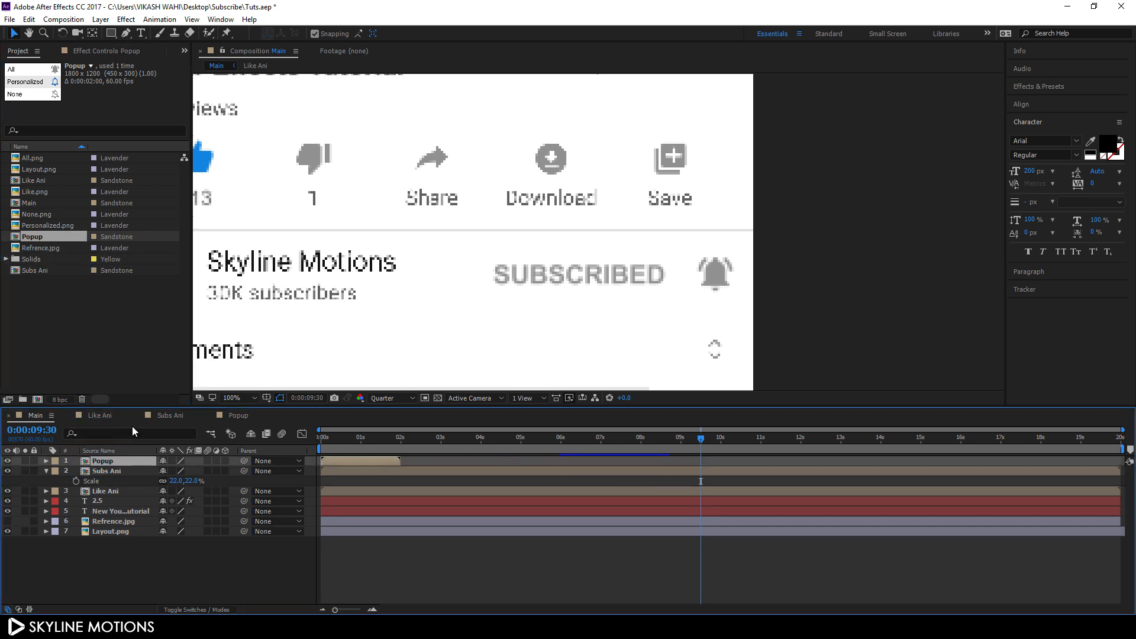
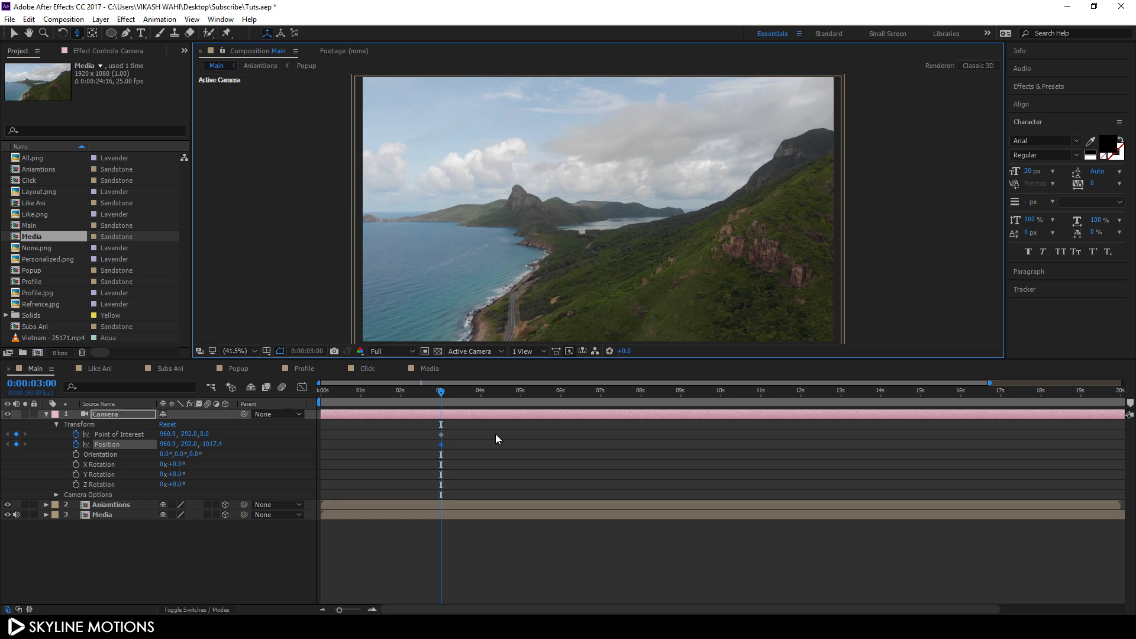
- Reframe the camera at 0:00:04:00 as a tilted close-up of the title and like button, and hold that view with keyframes at 0:00:05:00
left_click_drag(462, 397, 481, 411)
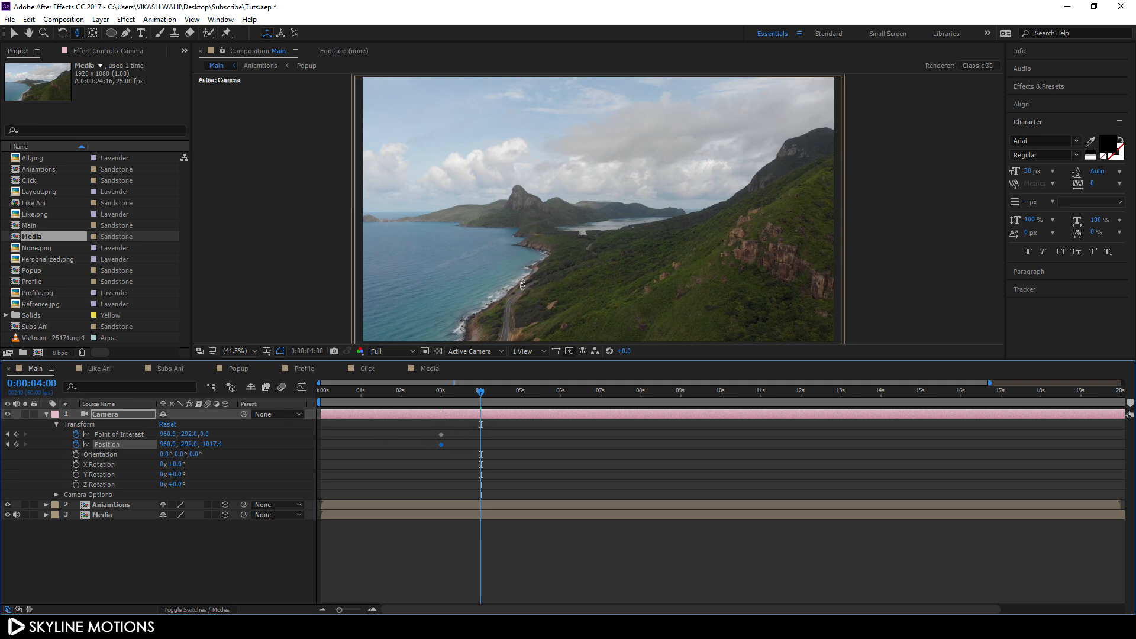
mouse_move(523, 290)
left_mouse_down()
mouse_move(551, 247)
mouse_move(515, 300)
mouse_move(518, 209)
mouse_move(514, 245)
mouse_move(594, 241)
mouse_move(523, 307)
left_mouse_up()
key("c")
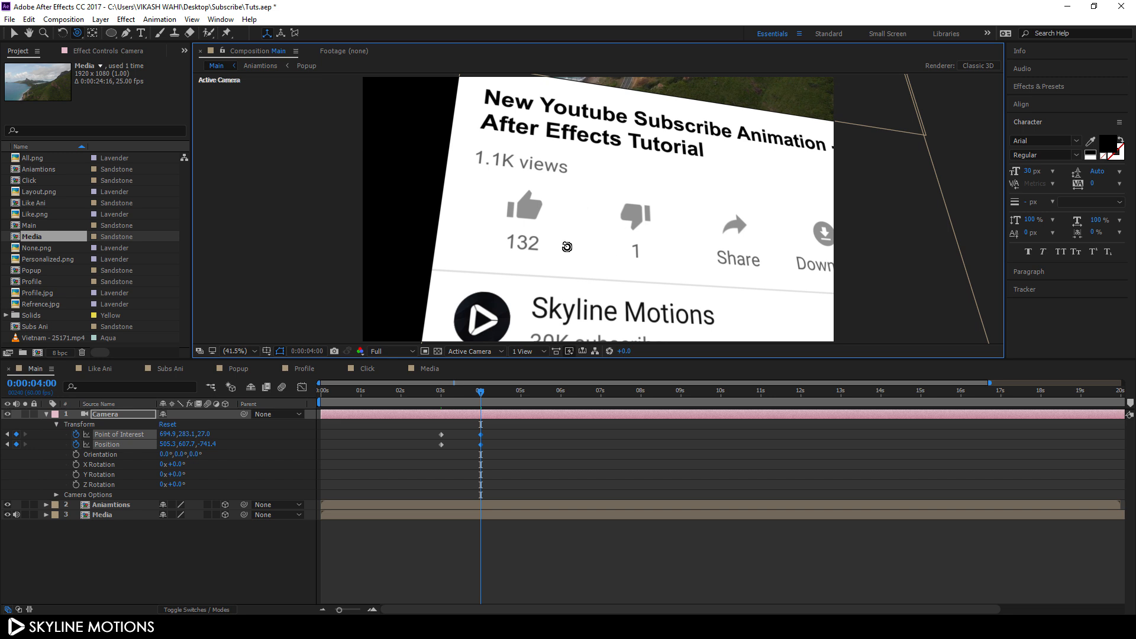
left_click(521, 396)
left_click_drag(525, 410, 522, 410)
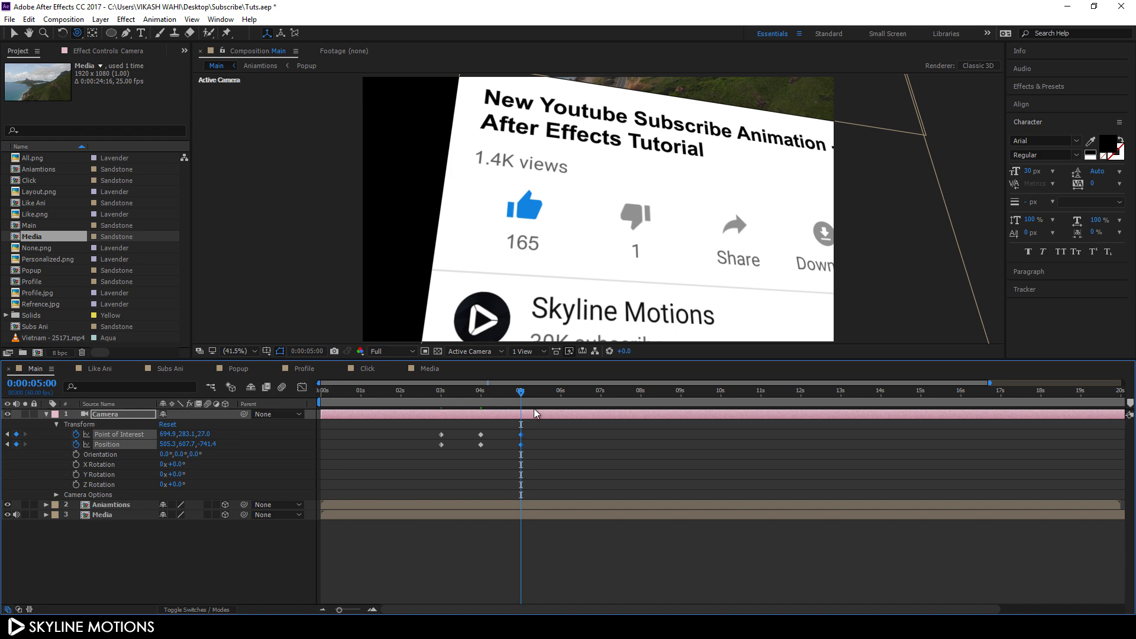
- At 0:00:06:00, move and orbit the camera to a tilted close-up of the SUBSCRIBE button, at position about 1359, 788, -750
left_click_drag(533, 398, 560, 411)
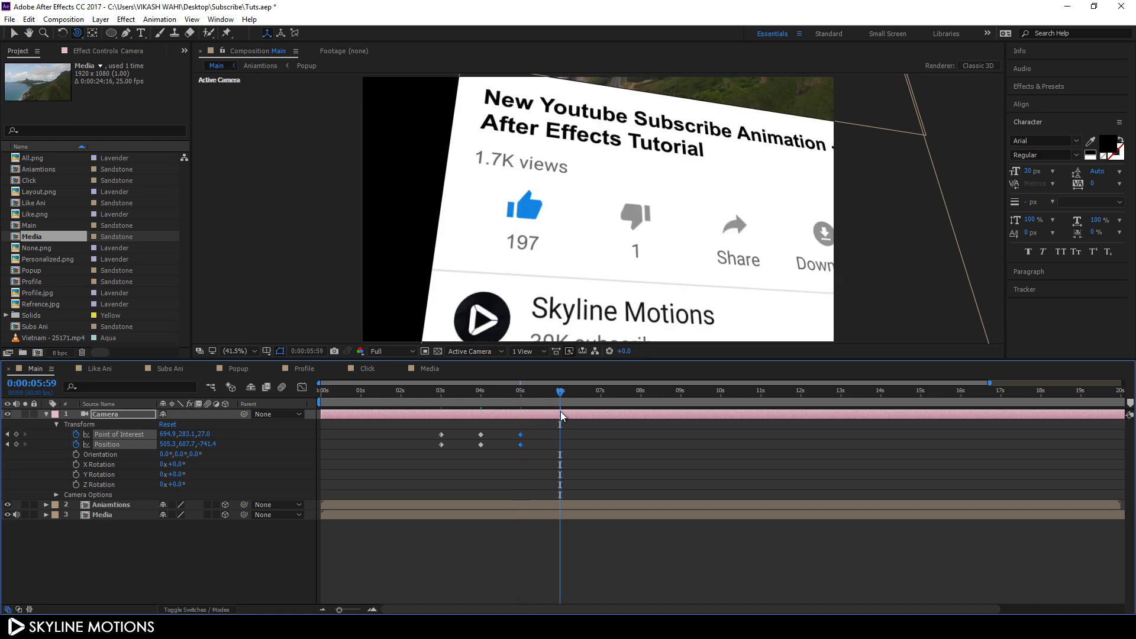
key("Page_Down")
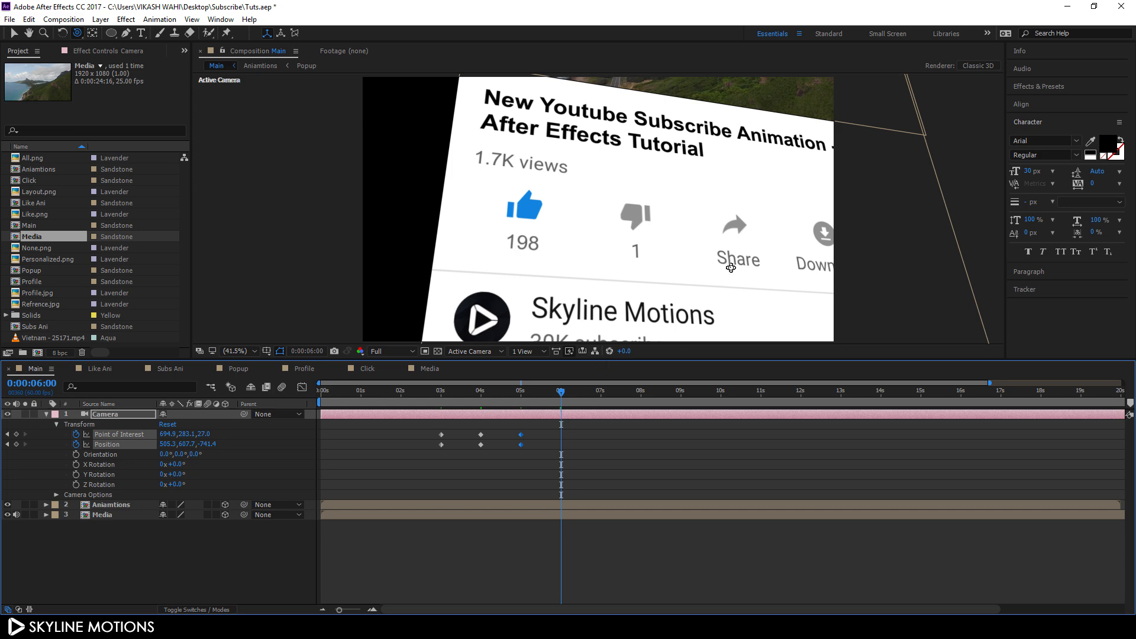
left_click_drag(741, 272, 651, 226)
key("c")
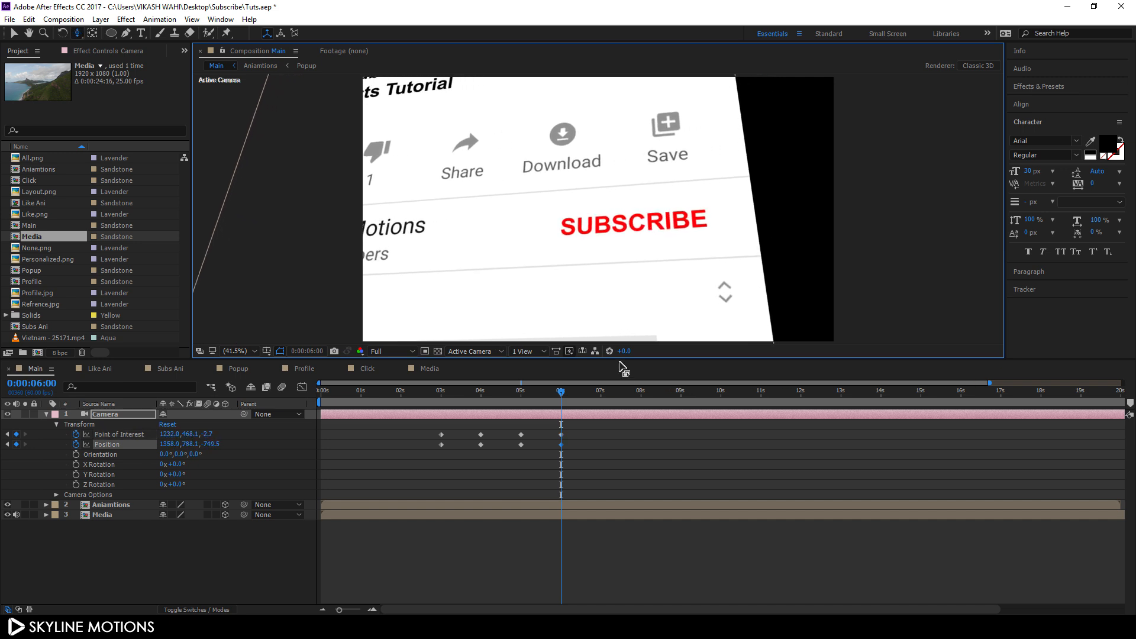
- Add Point of Interest and Position keyframes to the Camera at 0:00:11:00 to hold the subscribe button view
left_click_drag(561, 395, 762, 411)
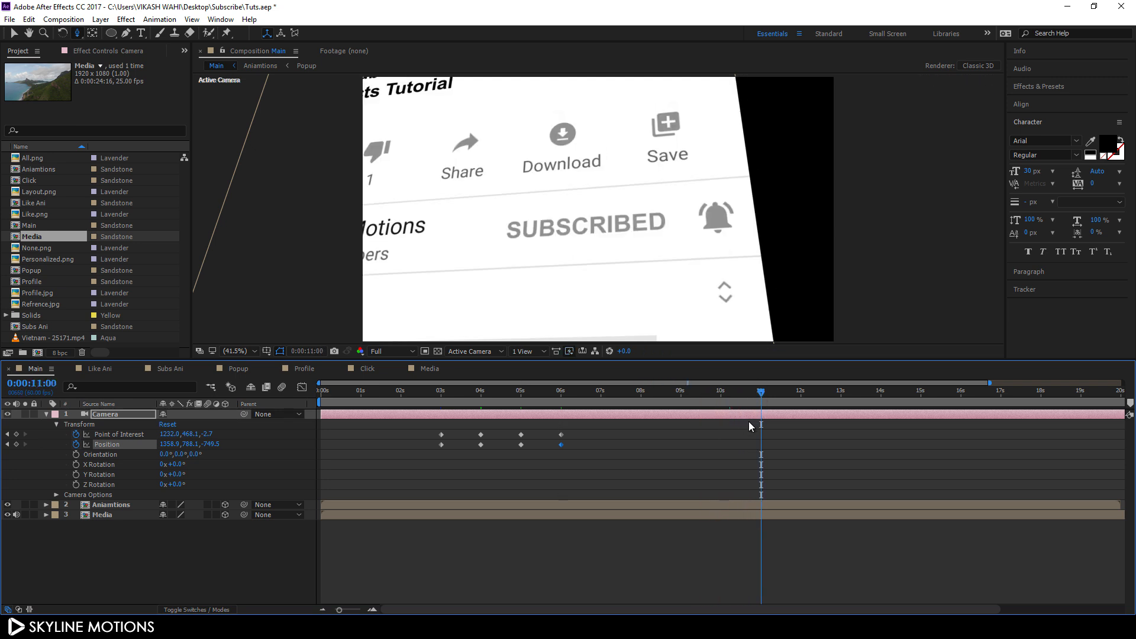
left_click(15, 434)
left_click(16, 444)
- At 0:00:12:00, move and orbit the camera to a tilted close-up of the Comments section, at position about 386, 953, -656
left_click_drag(791, 396, 802, 405)
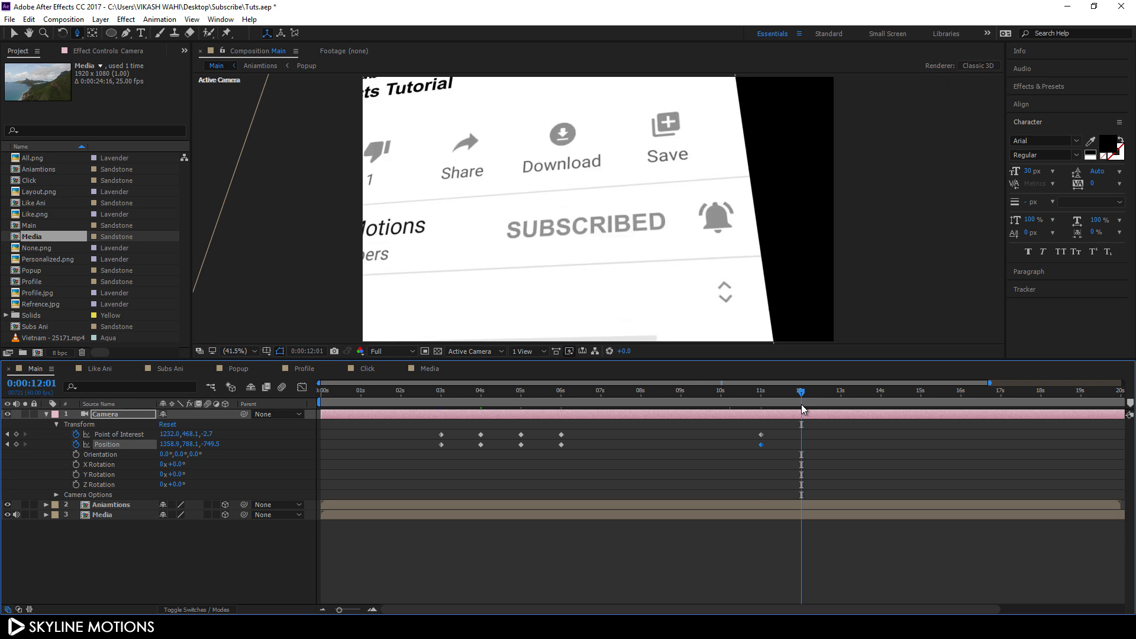
left_click(801, 403)
key("c")
key("c")
key("c")
left_click_drag(537, 260, 787, 209)
left_click_drag(631, 251, 620, 179)
key("c")
key("c")
key("c")
left_click_drag(571, 239, 629, 252)
key("c")
key("c")
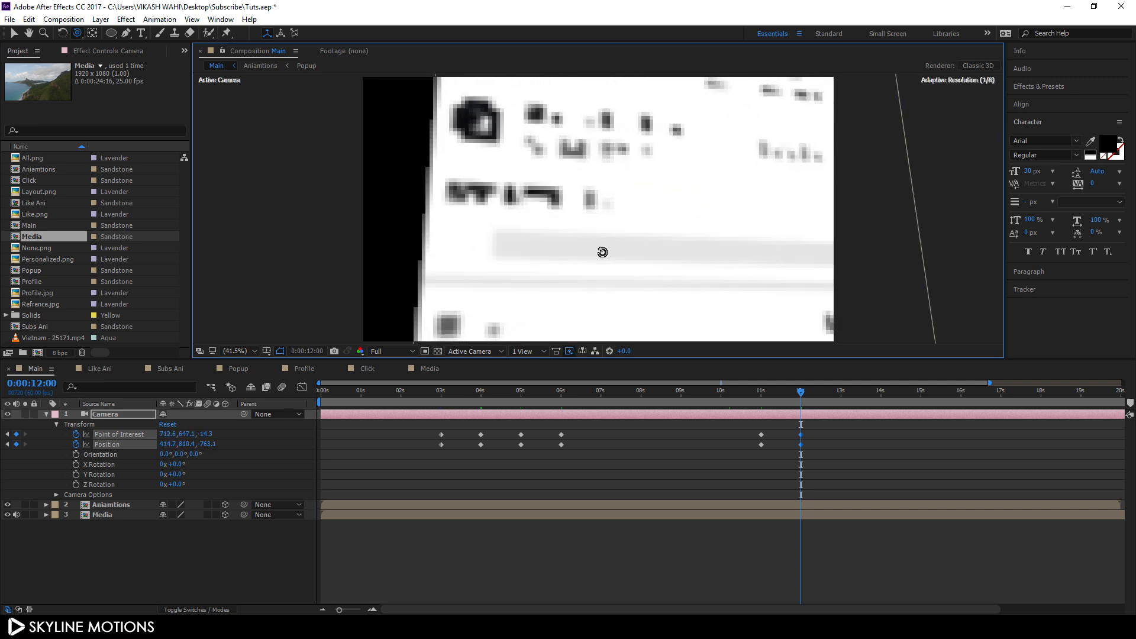
key("c")
key("c")
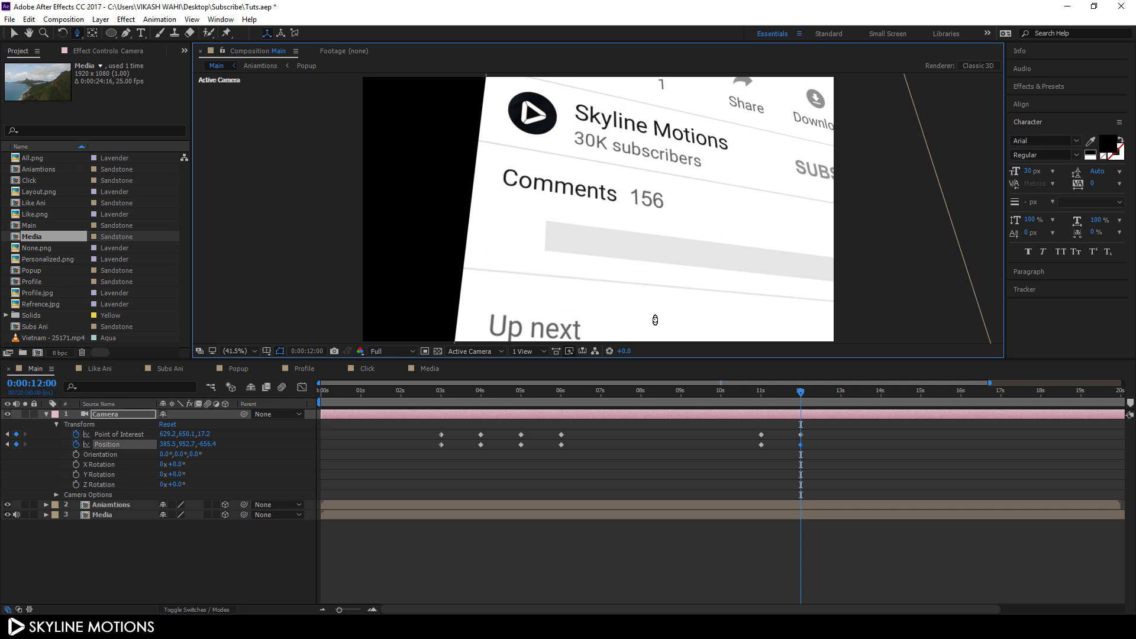
- Add Point of Interest and Position keyframes to the Camera at 0:00:13:00 to hold the Comments view
left_click_drag(800, 391, 842, 393)
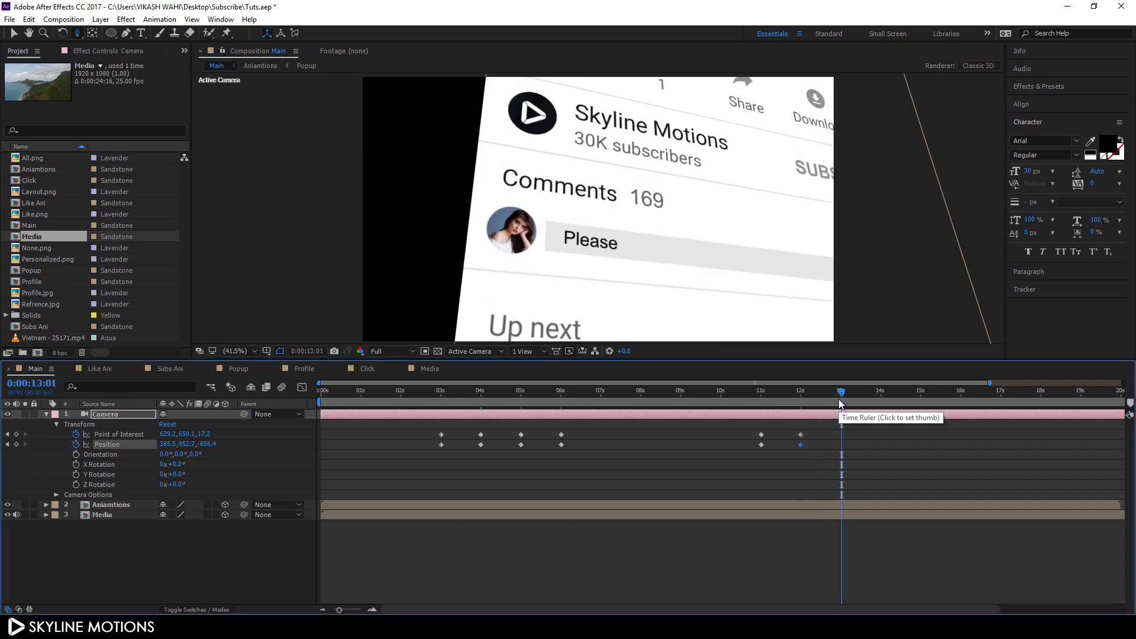
left_click(840, 399)
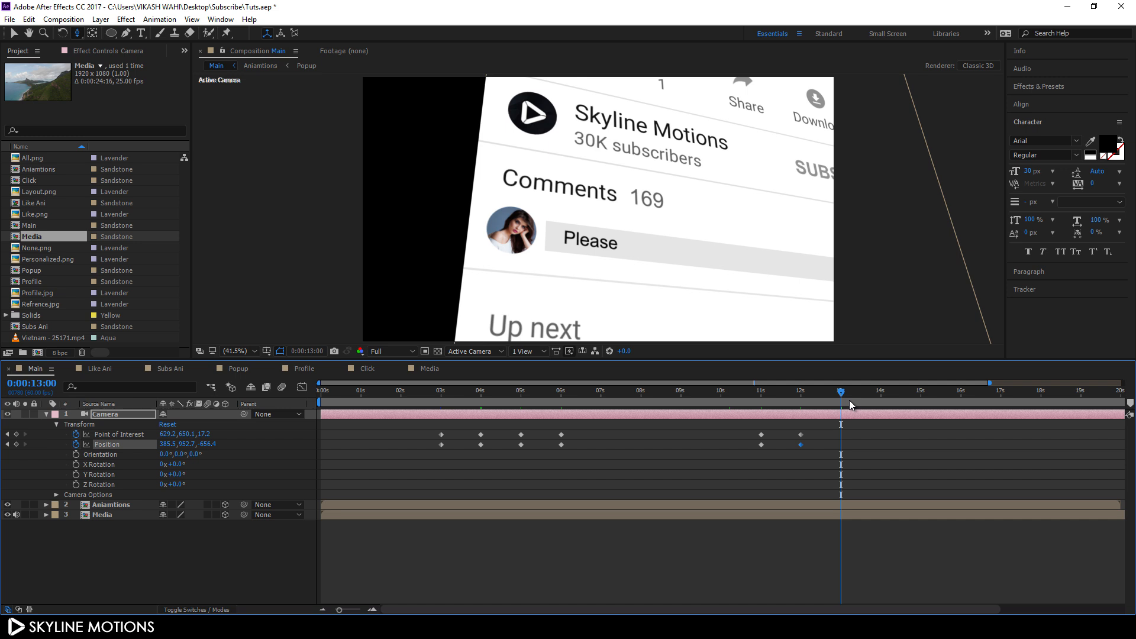
left_click(16, 435)
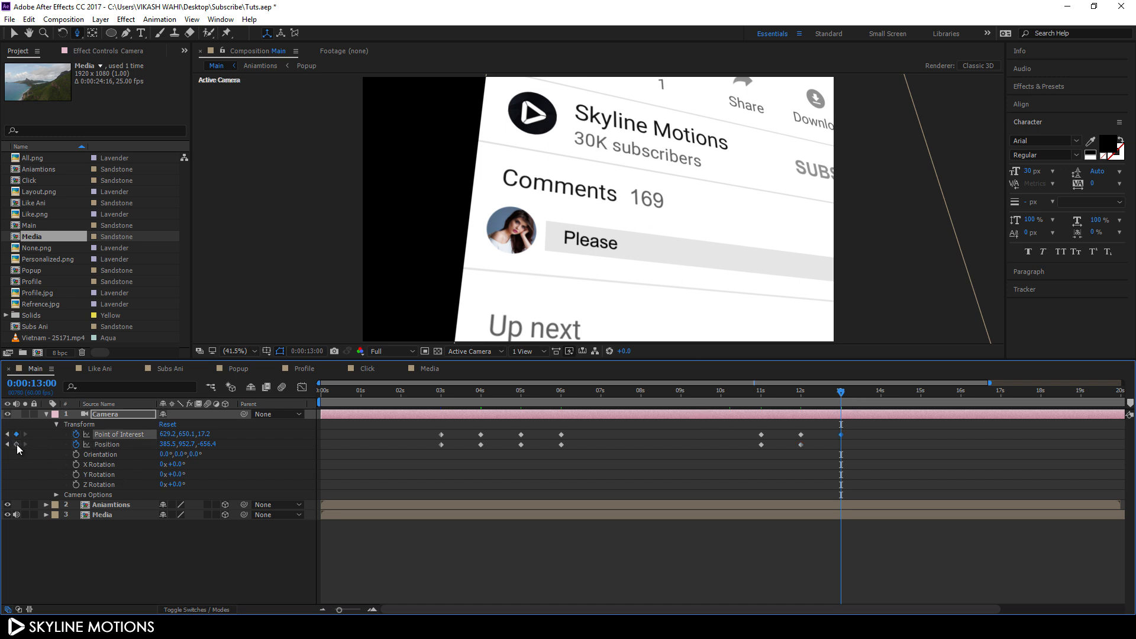
left_click(16, 445)
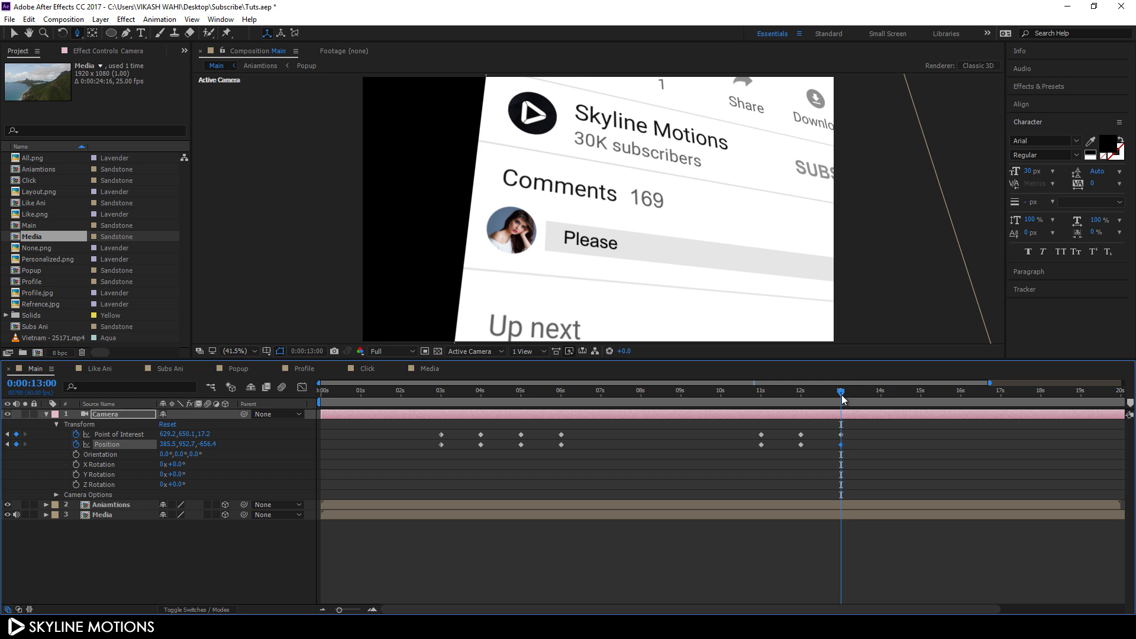
- At 0:00:14:00, pull the camera back to a wider tilted view at position about 413, 1138, -1144, and go to 0:00:17:00
left_click_drag(844, 398, 883, 421)
left_click_drag(702, 268, 628, 255)
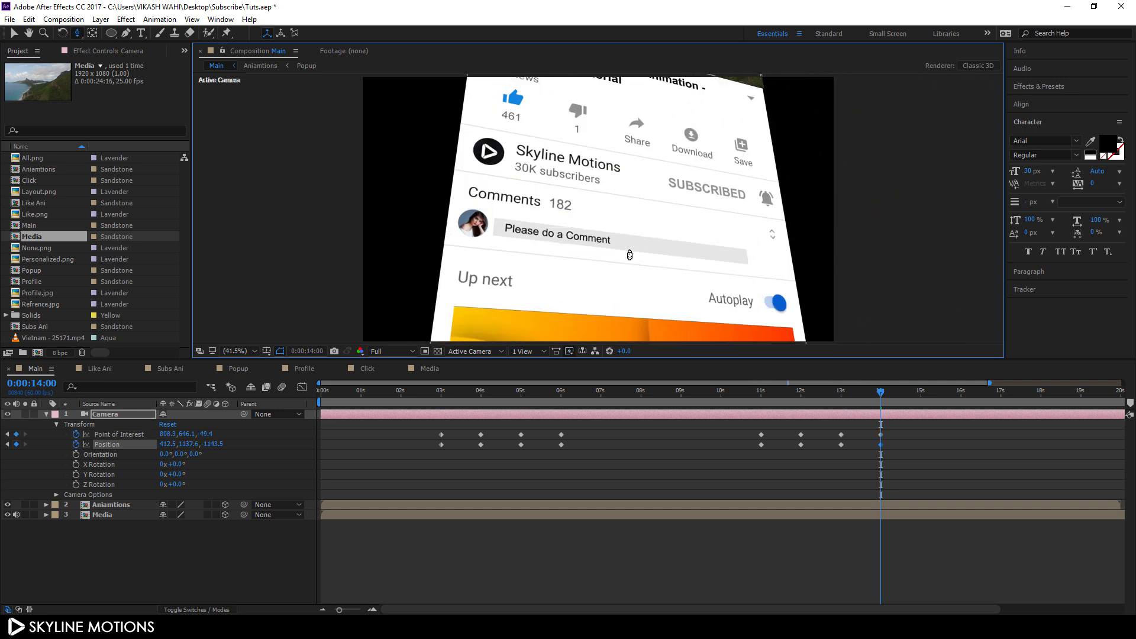
left_click_drag(885, 400, 1002, 403)
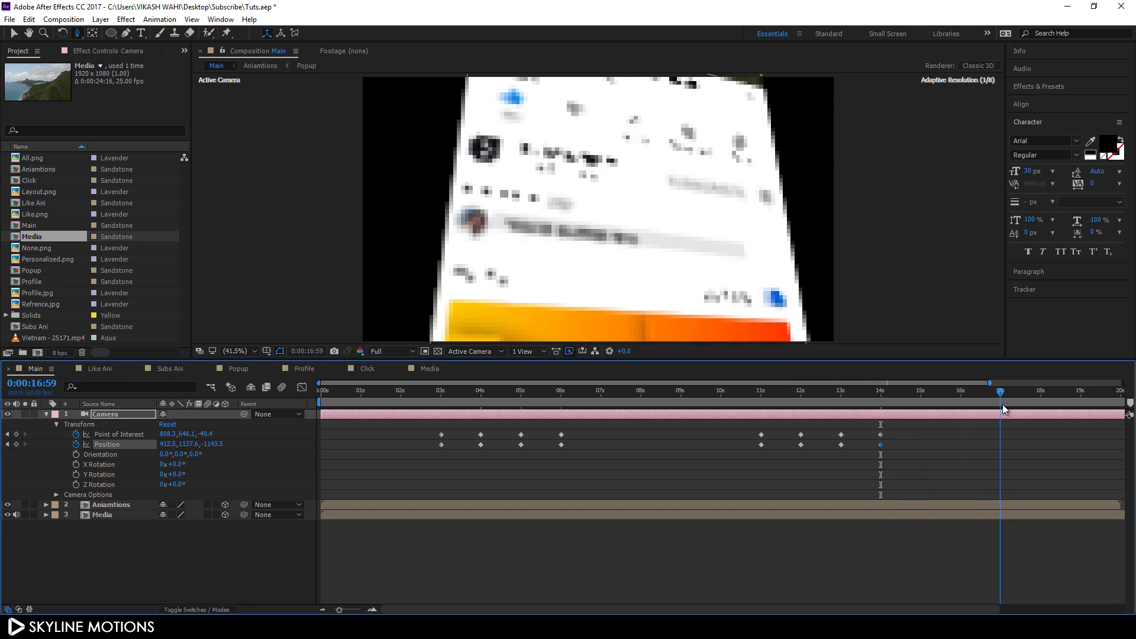
key("Page_Up")
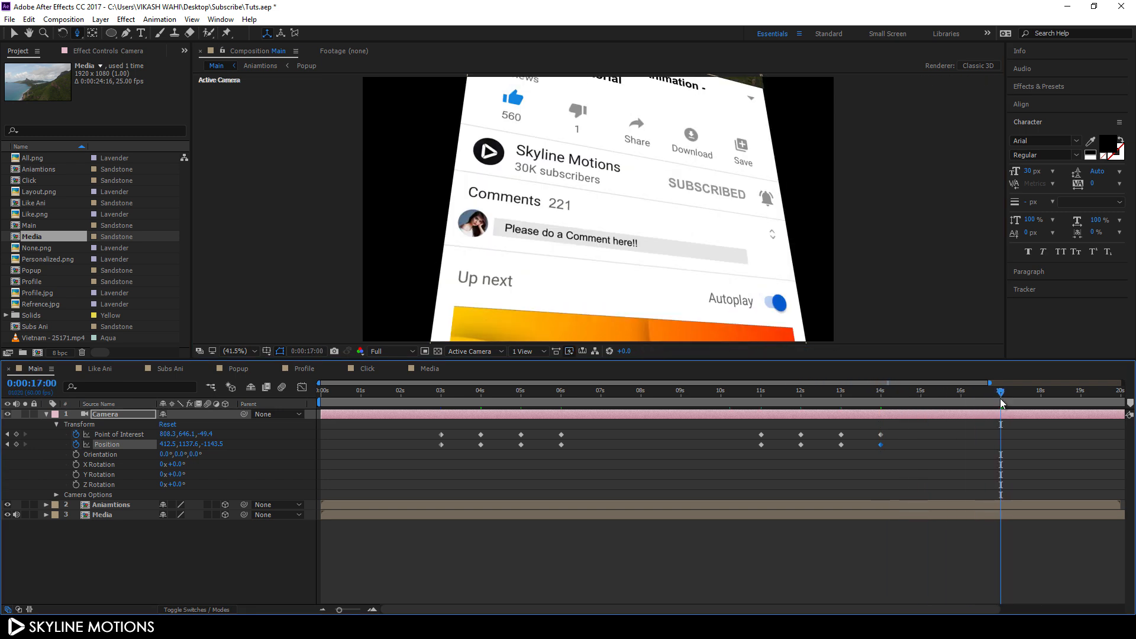
left_click_drag(705, 237, 591, 302)
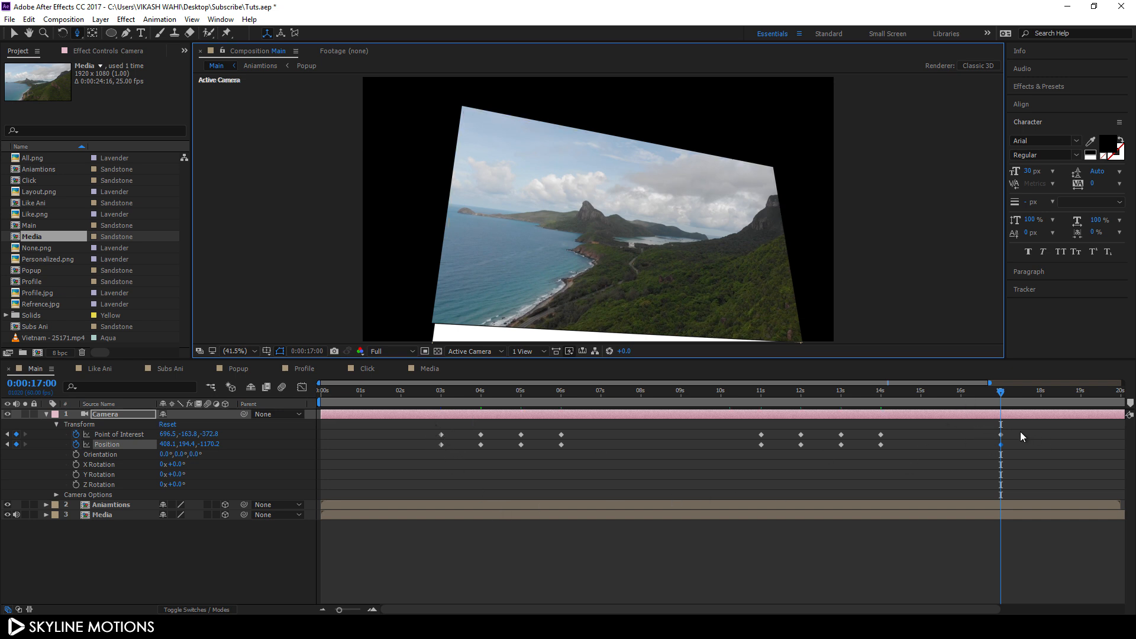
left_click_drag(1018, 431, 994, 454)
key("Delete")
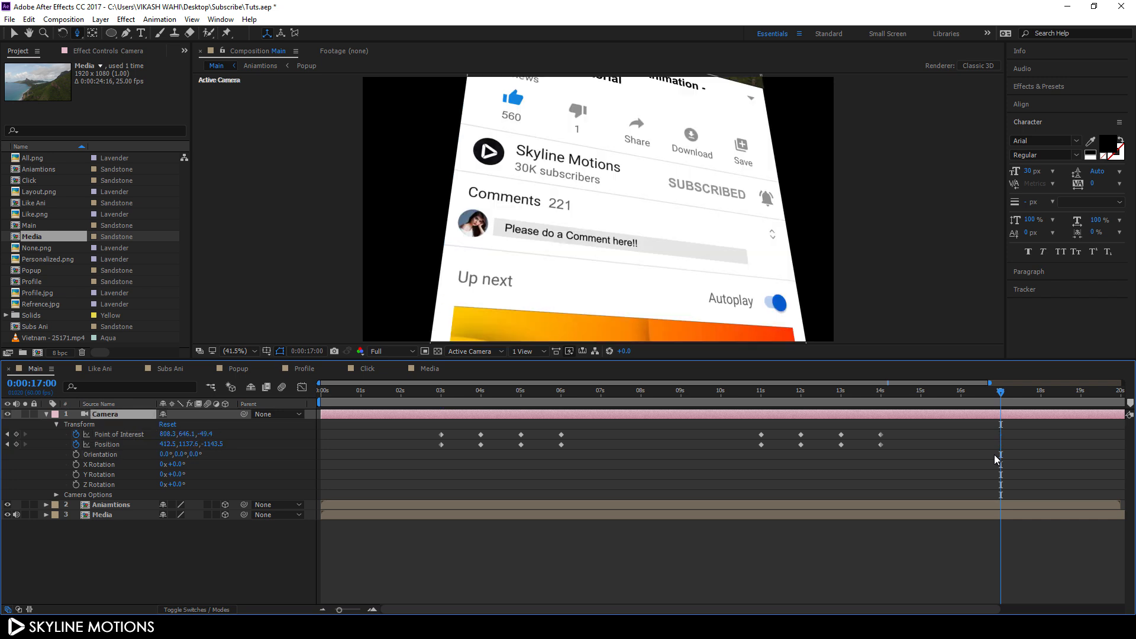
- Copy the Camera's Point of Interest and Position keyframes from 0:00:03:00 to 0:00:17:00
left_click(441, 436)
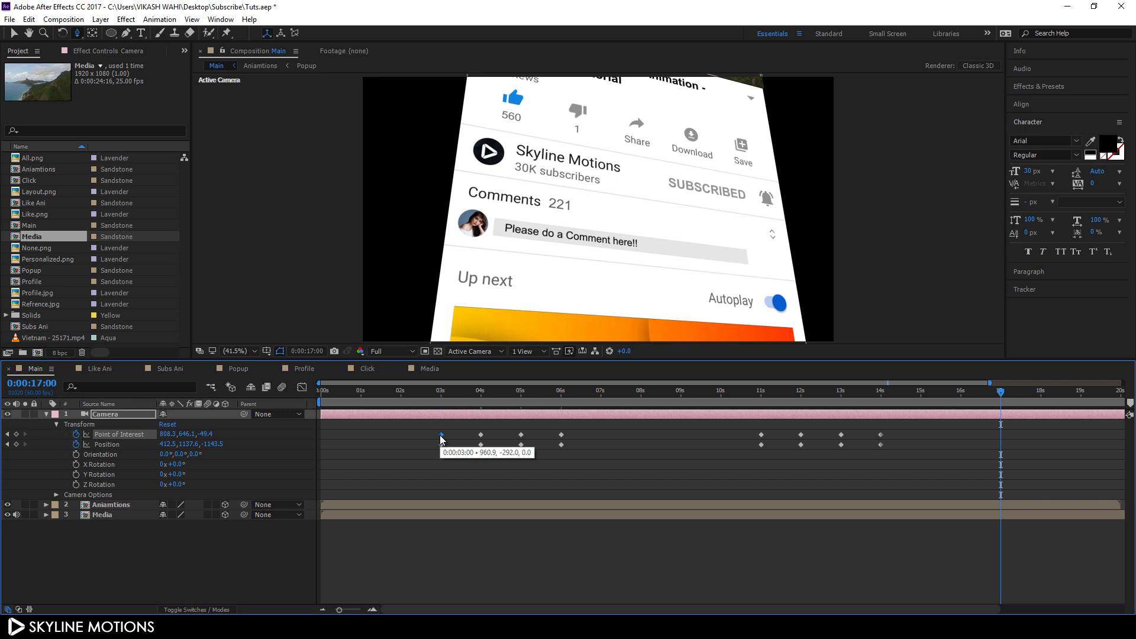
key("ctrl+v")
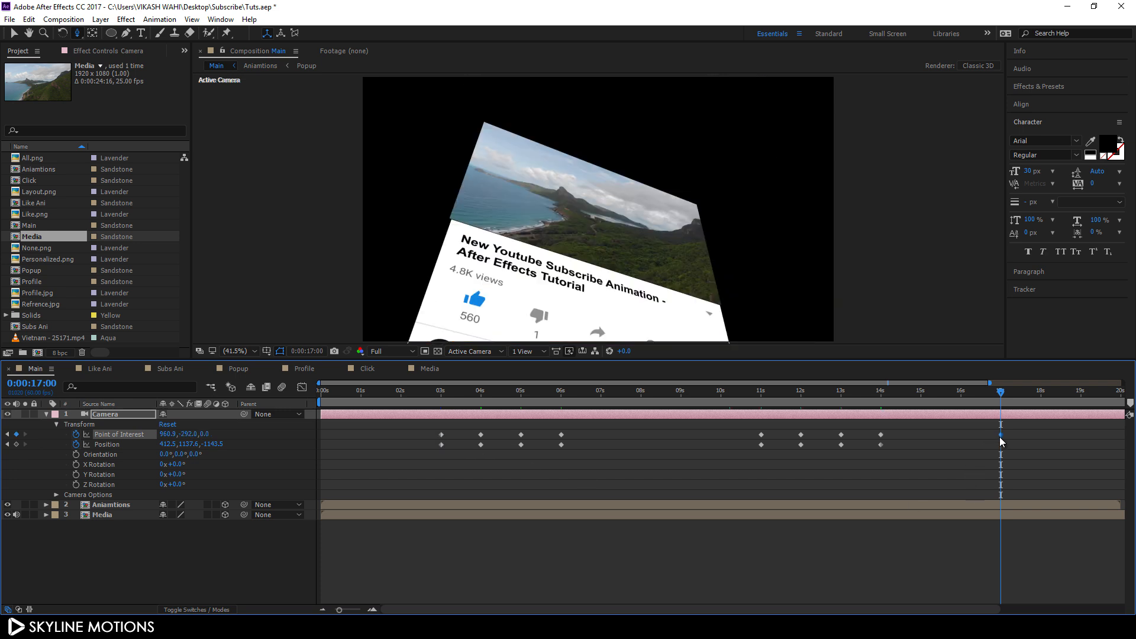
left_click(442, 444)
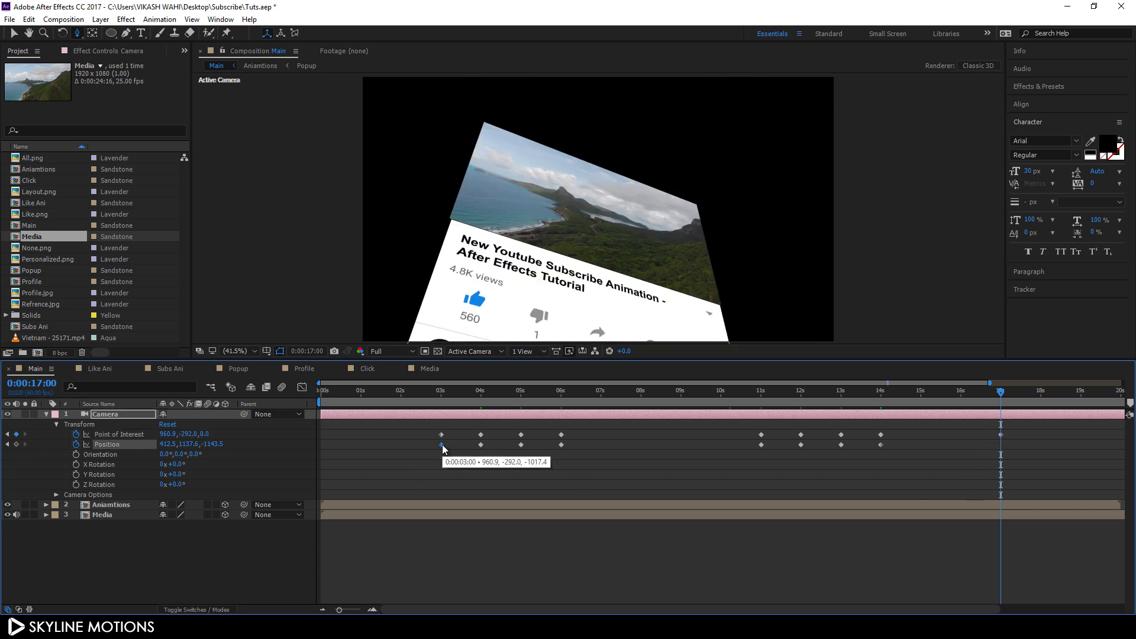
key("ctrl+c")
key("ctrl+v")
- Apply Easy Ease to all Point of Interest and Position keyframes of the Camera and collapse its properties
left_click_drag(1020, 407, 833, 410)
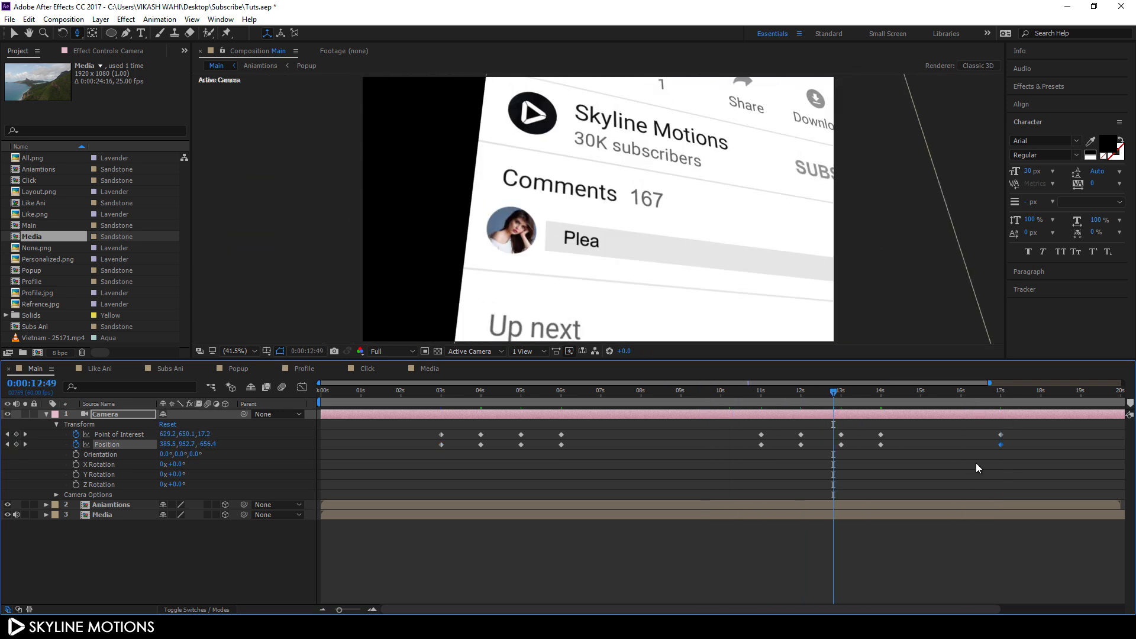
left_click_drag(1018, 429, 436, 459)
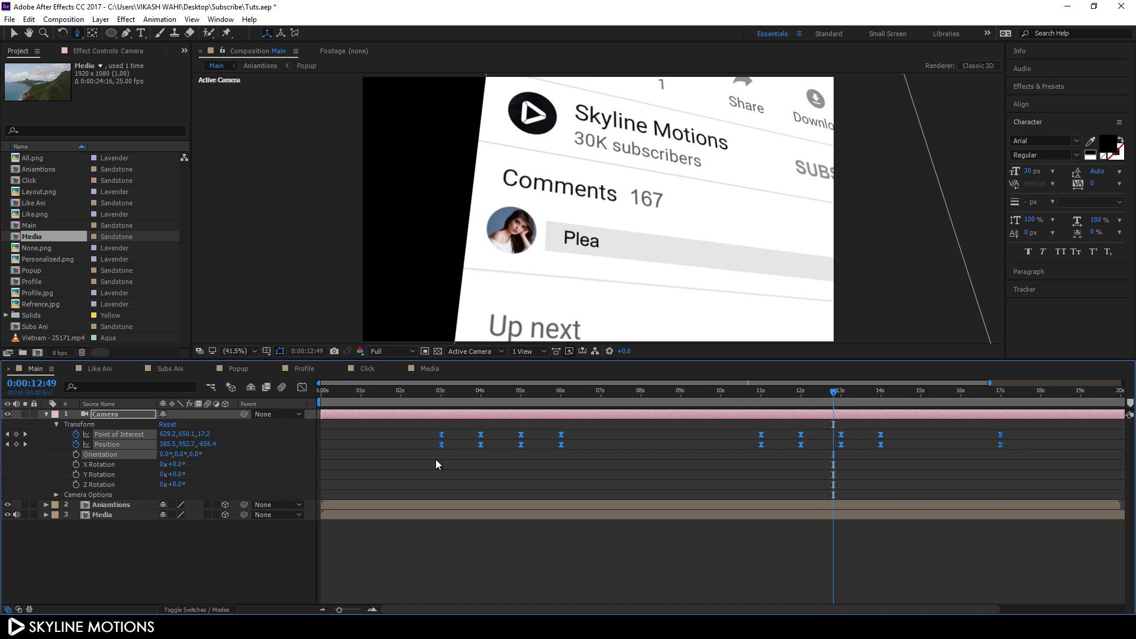
left_click_drag(543, 404, 645, 435)
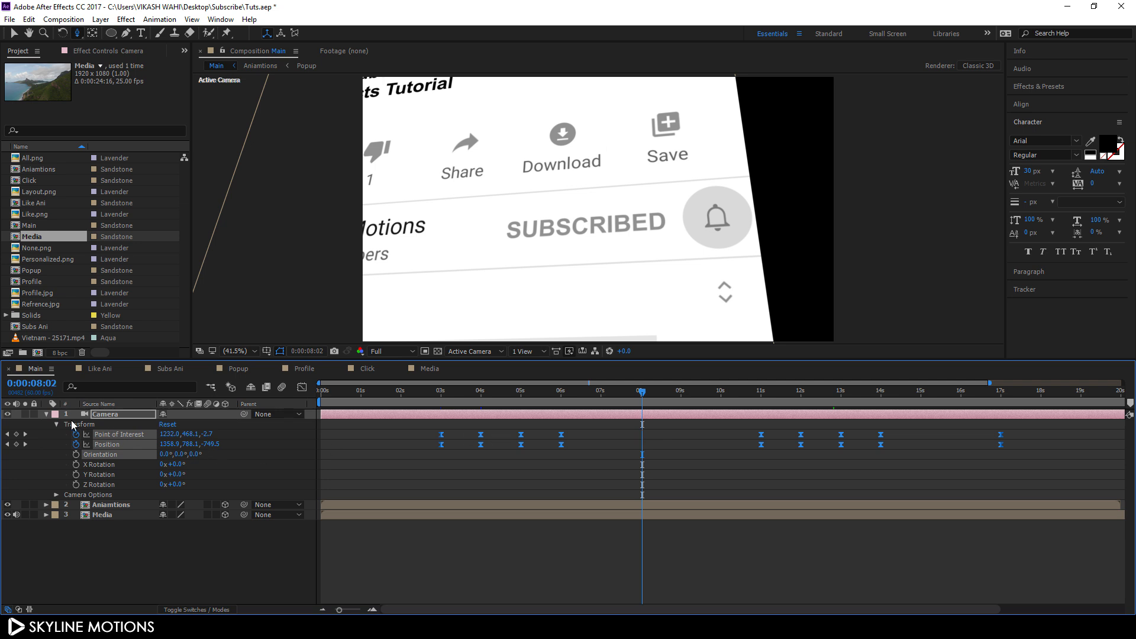
left_click(46, 415)
left_click(364, 472)
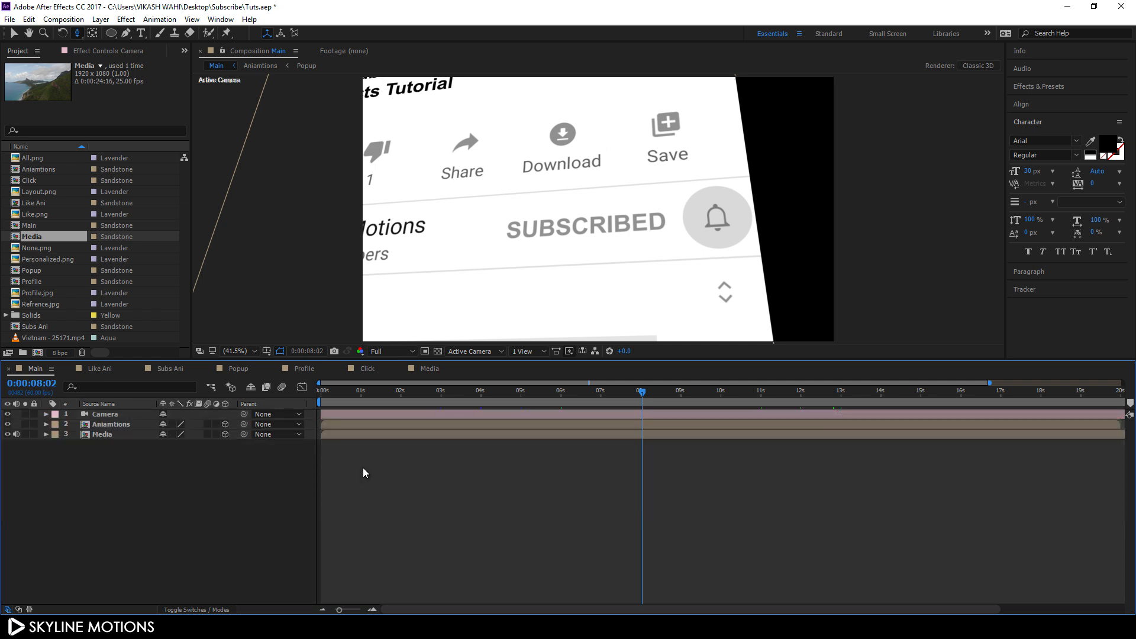
- Create a 1920 × 1080 dark grey solid named BG with RGB 77, 77, 77 and place it beneath all other layers
left_click(101, 19)
mouse_move(125, 35)
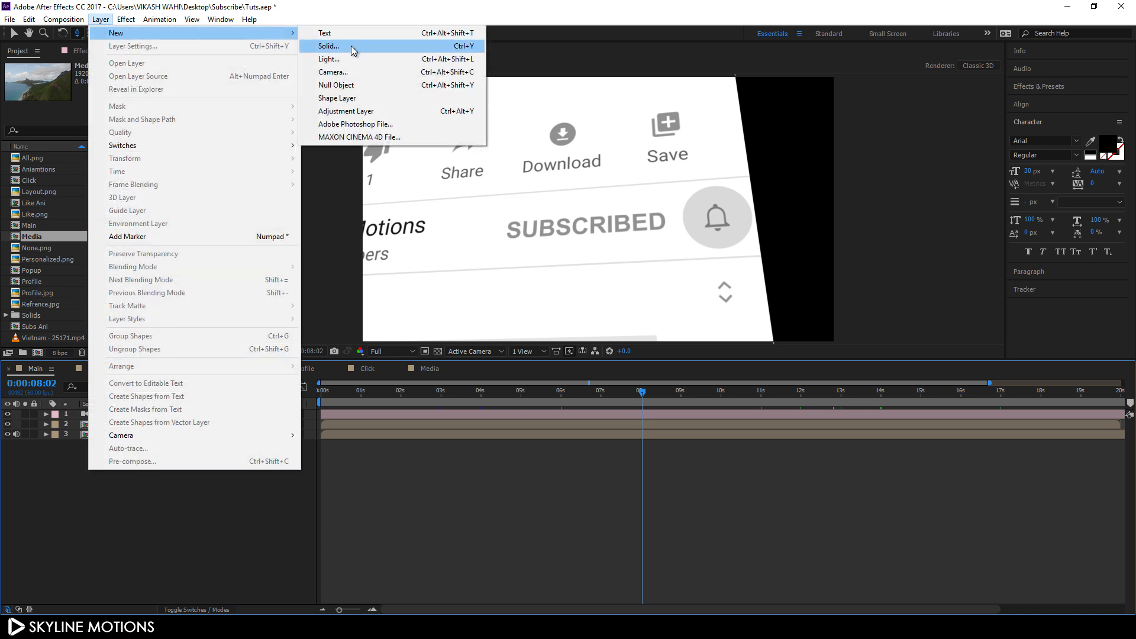
left_click(351, 45)
key("BackSpace")
type("BG")
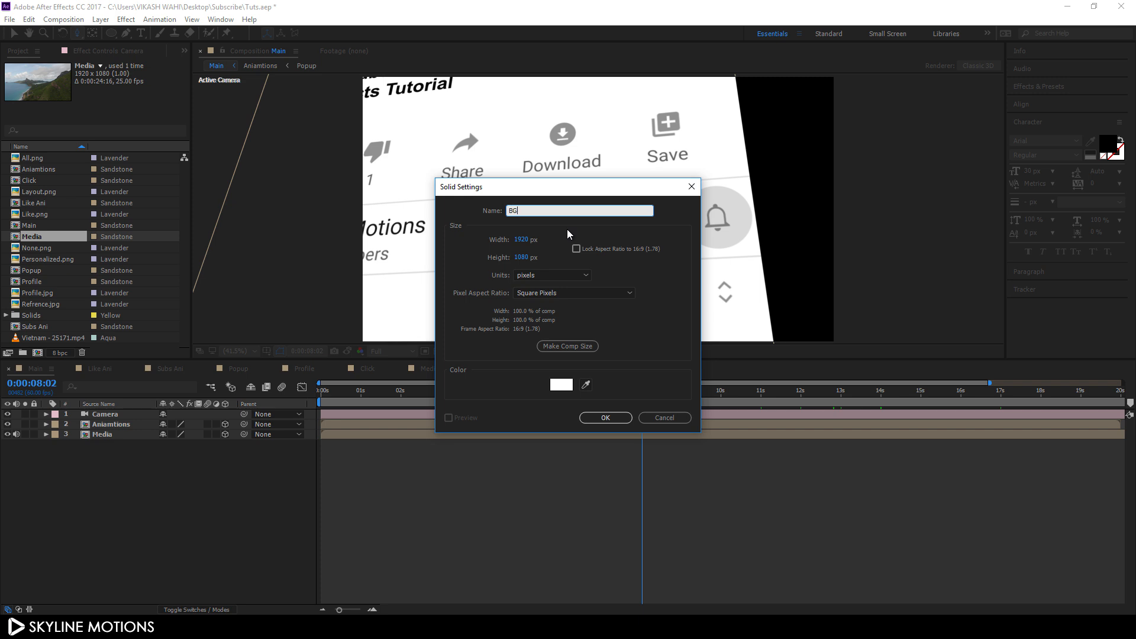
left_click(570, 386)
left_click_drag(672, 439, 591, 458)
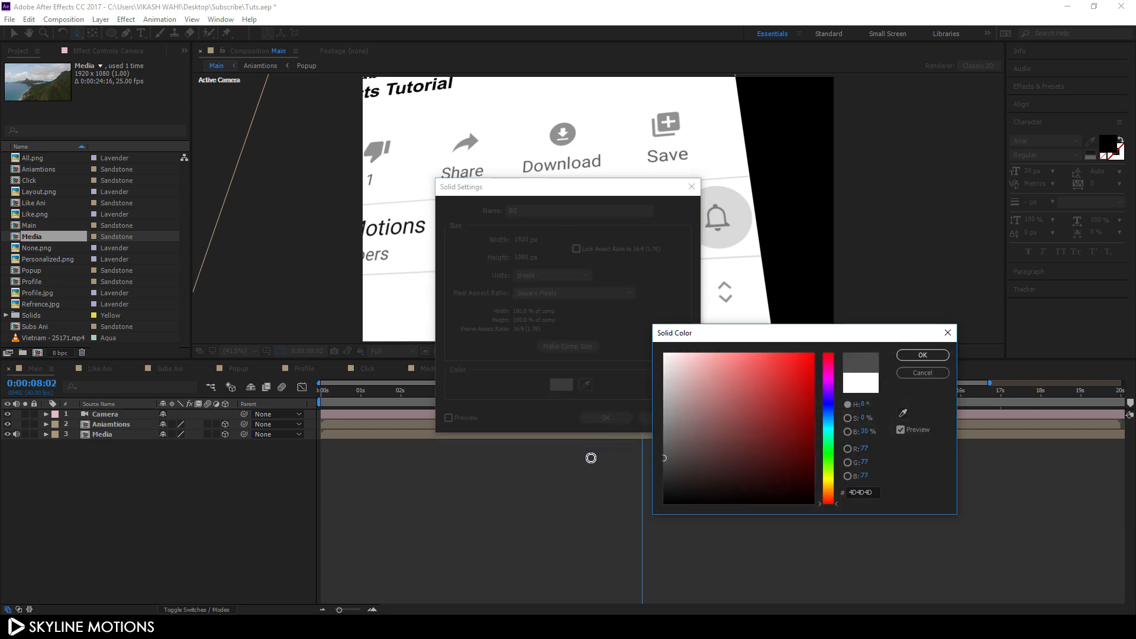
left_click(923, 355)
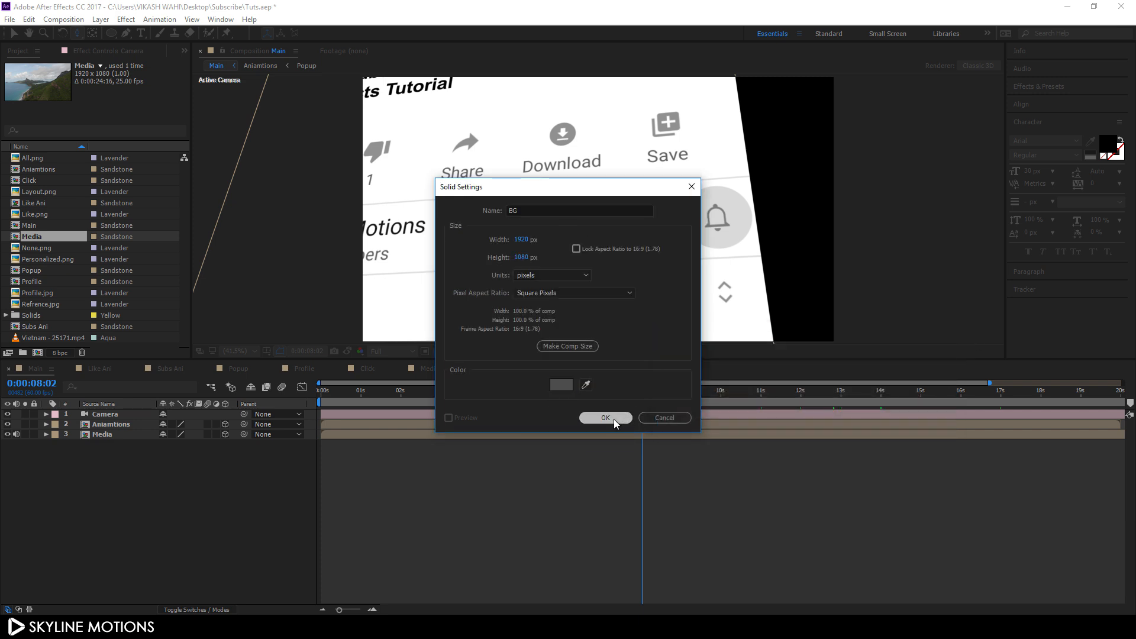
left_click(613, 419)
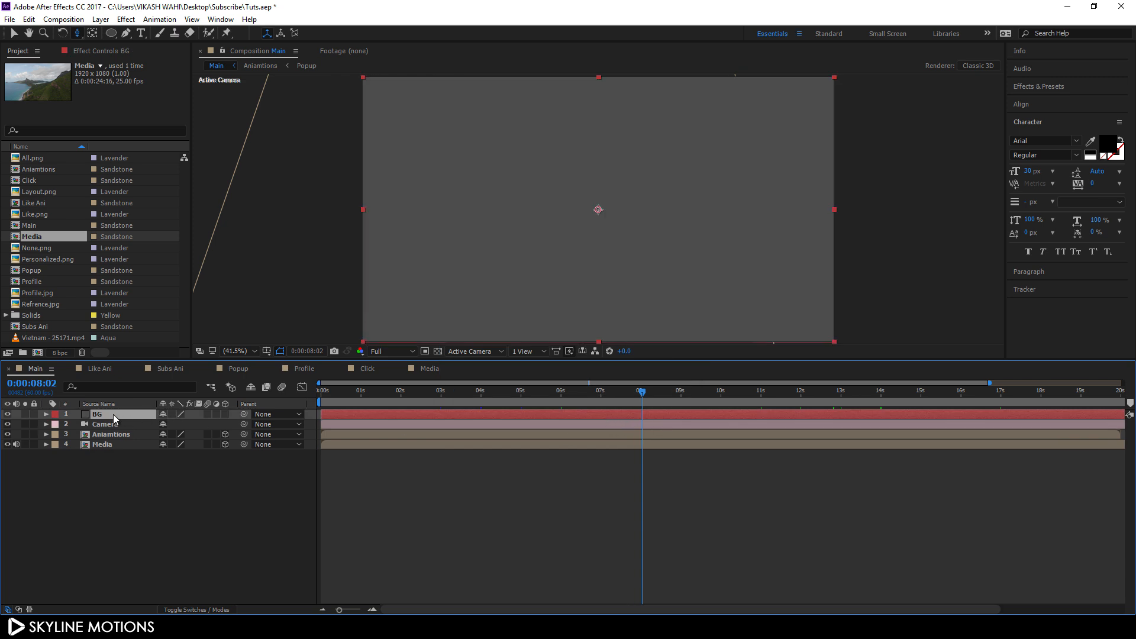
left_click_drag(112, 414, 125, 457)
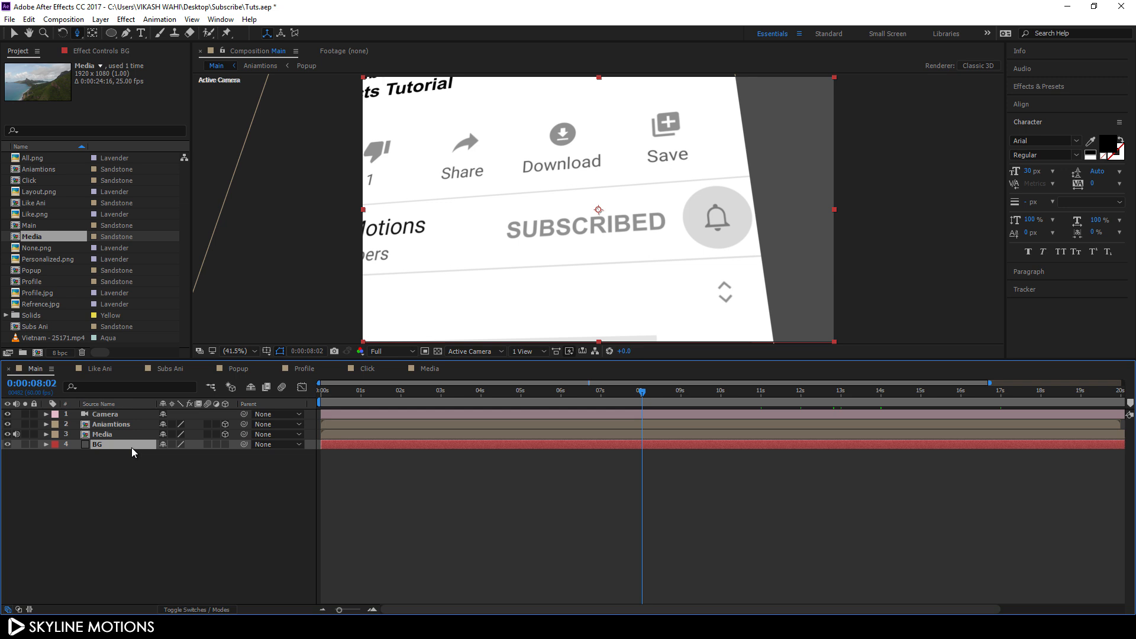
- Enable motion blur for the composition and for the Aniamtions, Media and BG layers, and save the project
key("space")
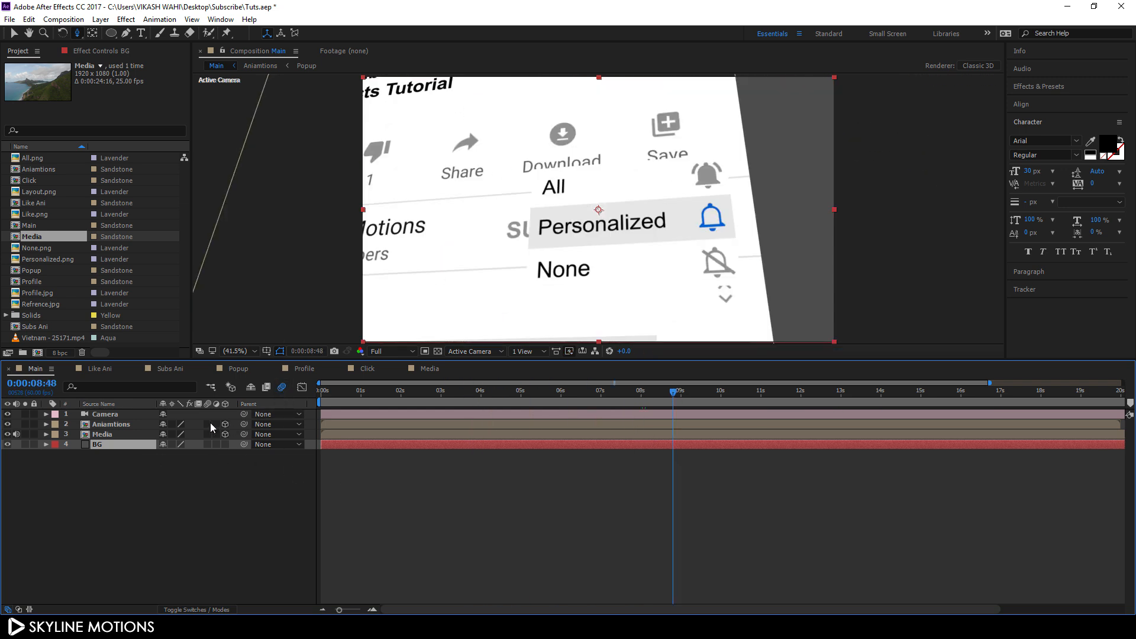
left_click(210, 452)
key("ctrl+s")
- Preview the Main composition from 0:00:00:00 in a maximised viewer with the Selection tool active
left_click_drag(484, 391, 307, 400)
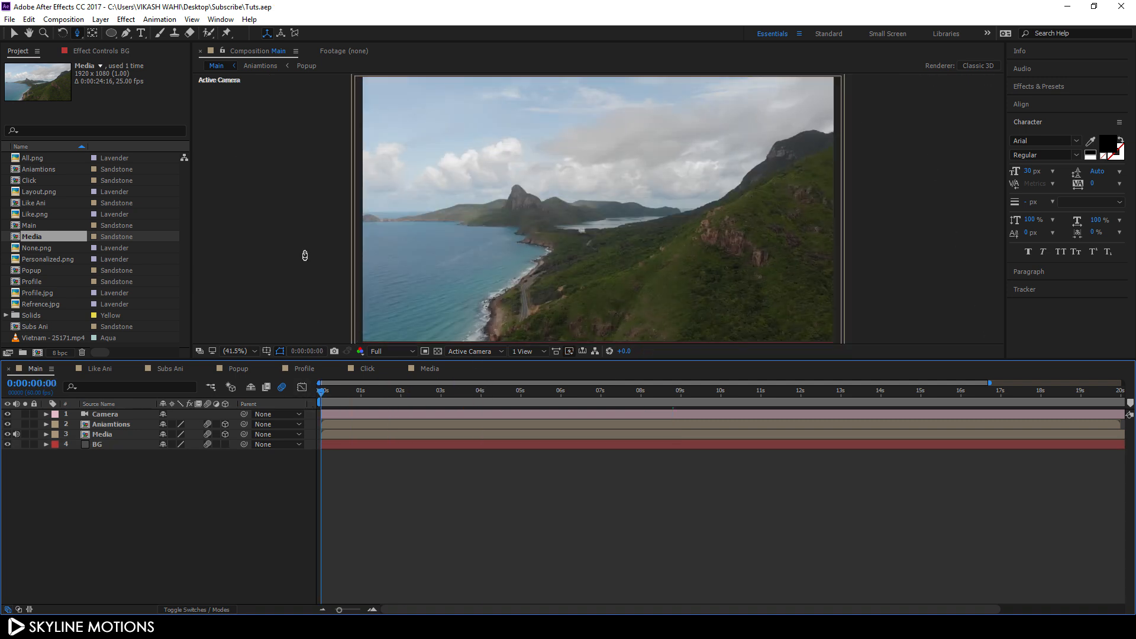
key("v")
key("grave")
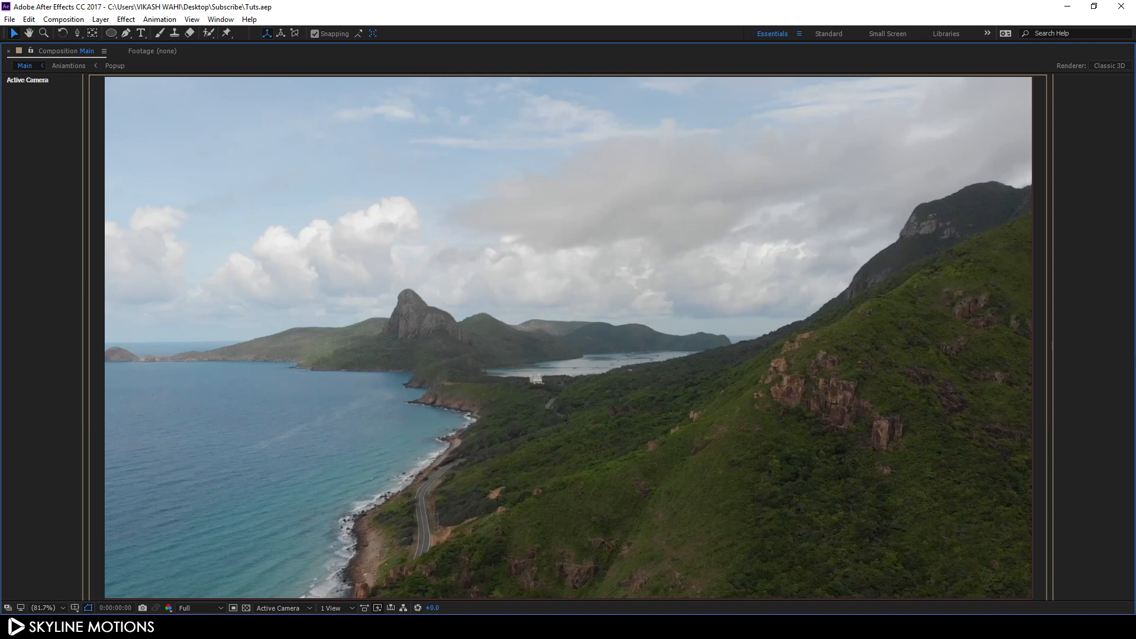
key("space")
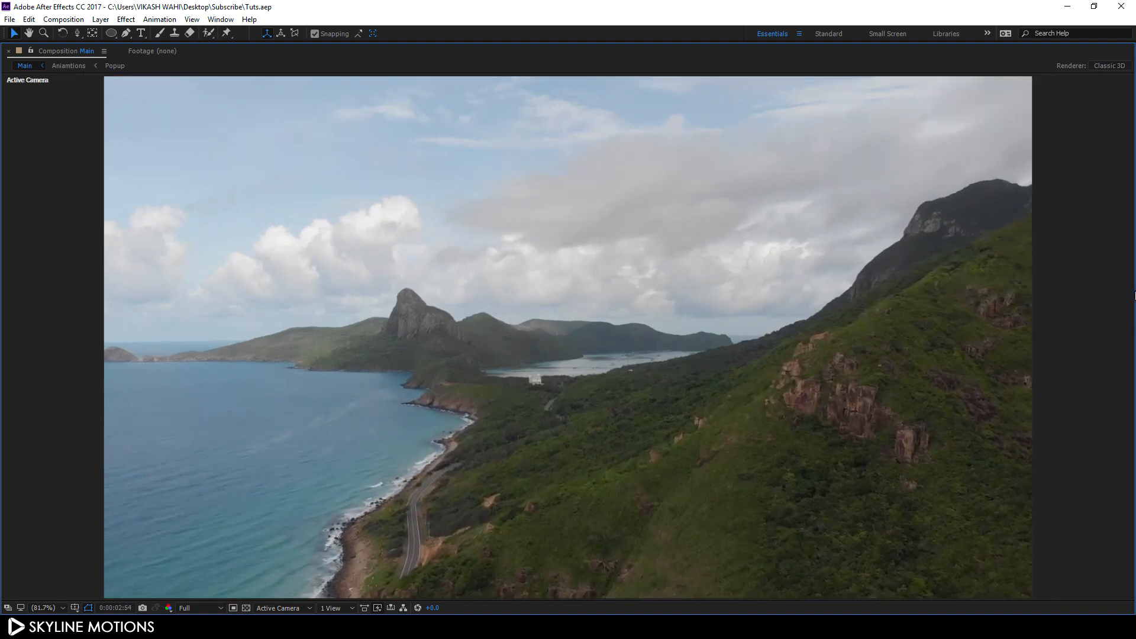